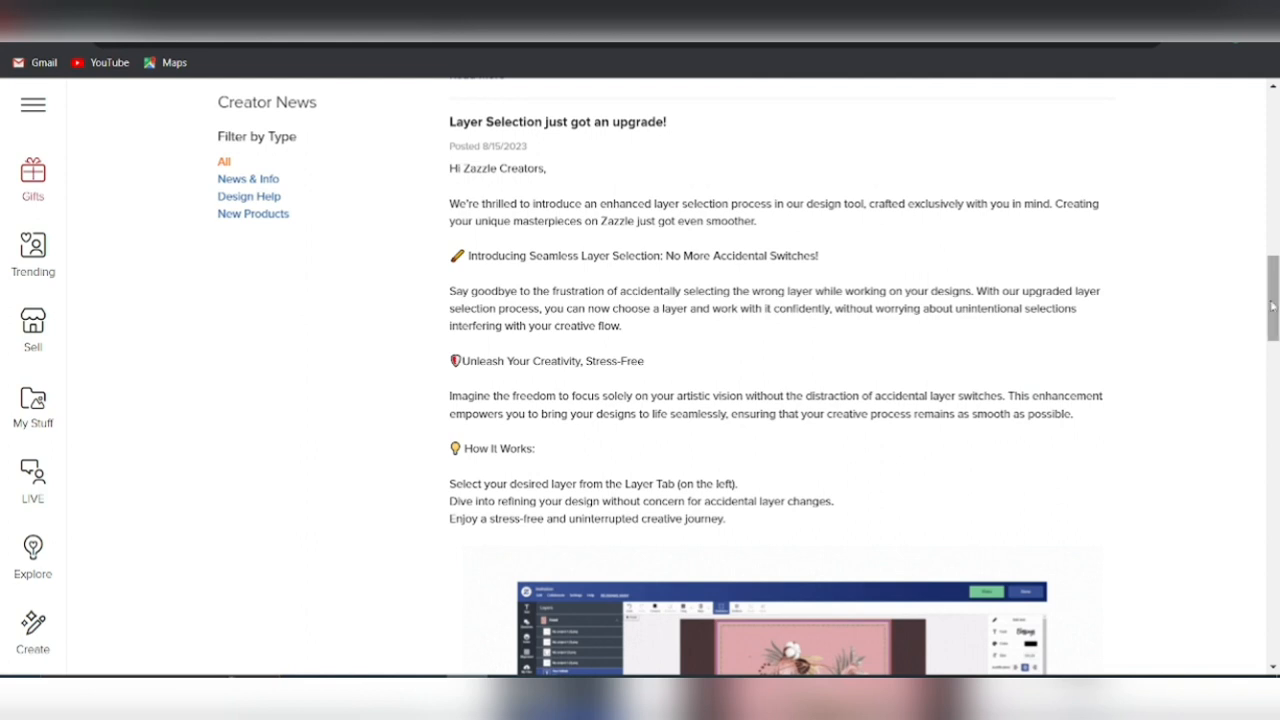
Read through the Creator News post about the layer selection upgrade, including its how-it-works section and demo image.
left_click_drag(1268, 313, 1274, 352)
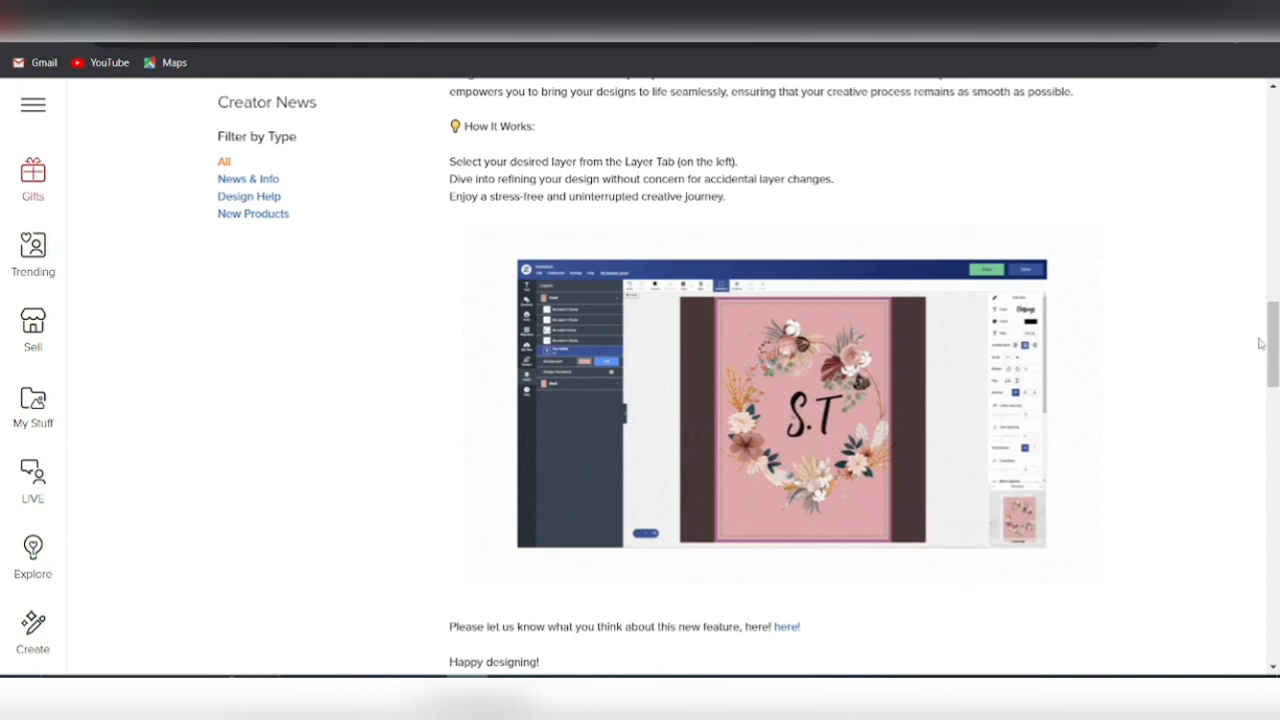
left_click_drag(1274, 341, 1274, 369)
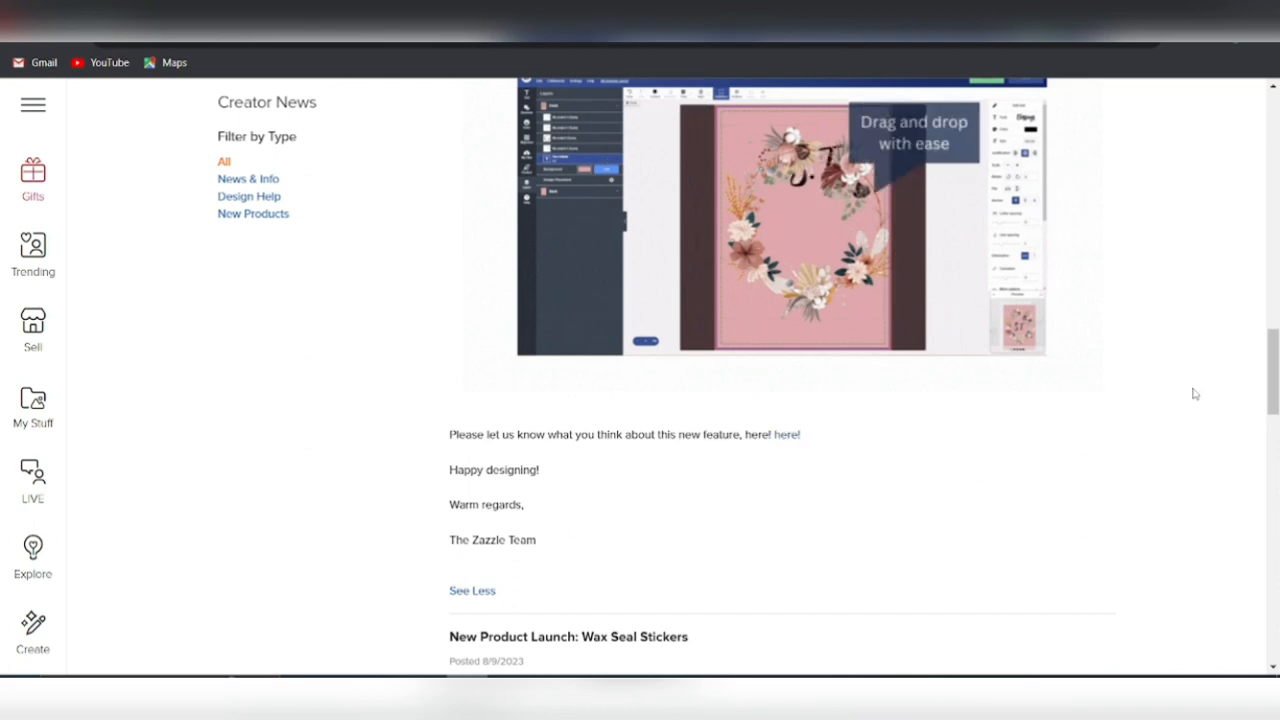
left_click_drag(1273, 372, 1262, 330)
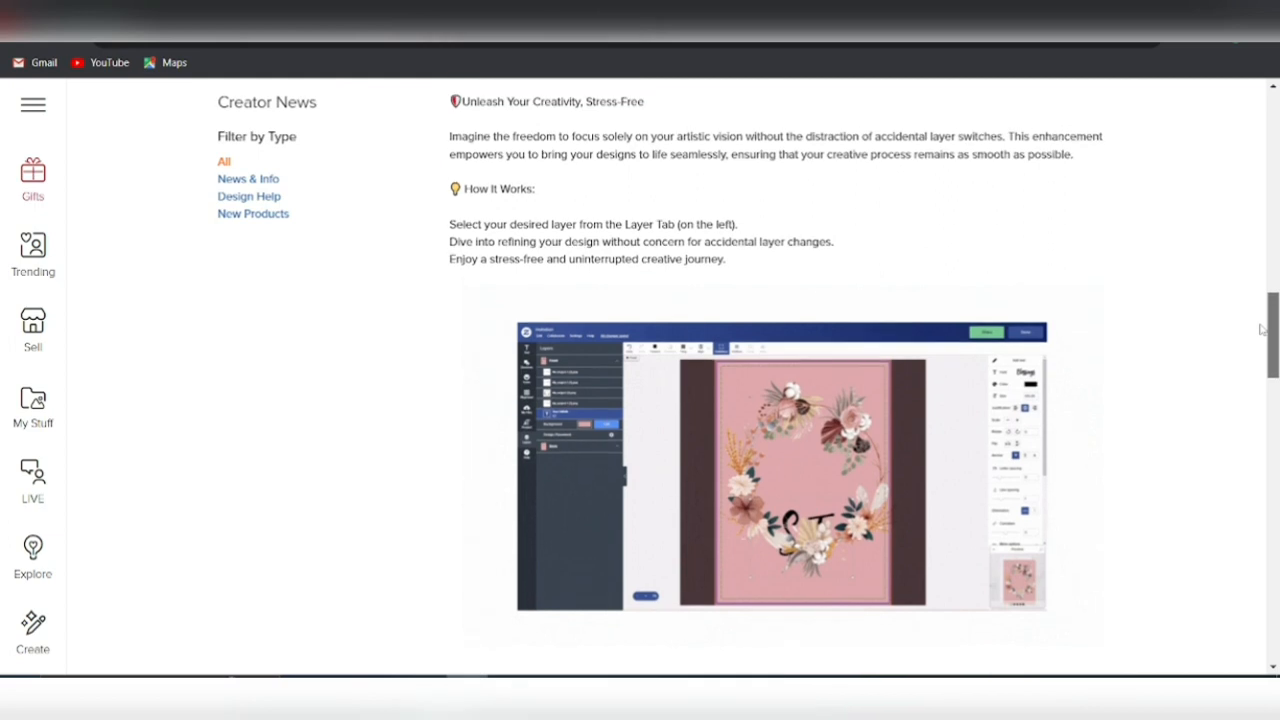
left_click_drag(1262, 330, 1257, 234)
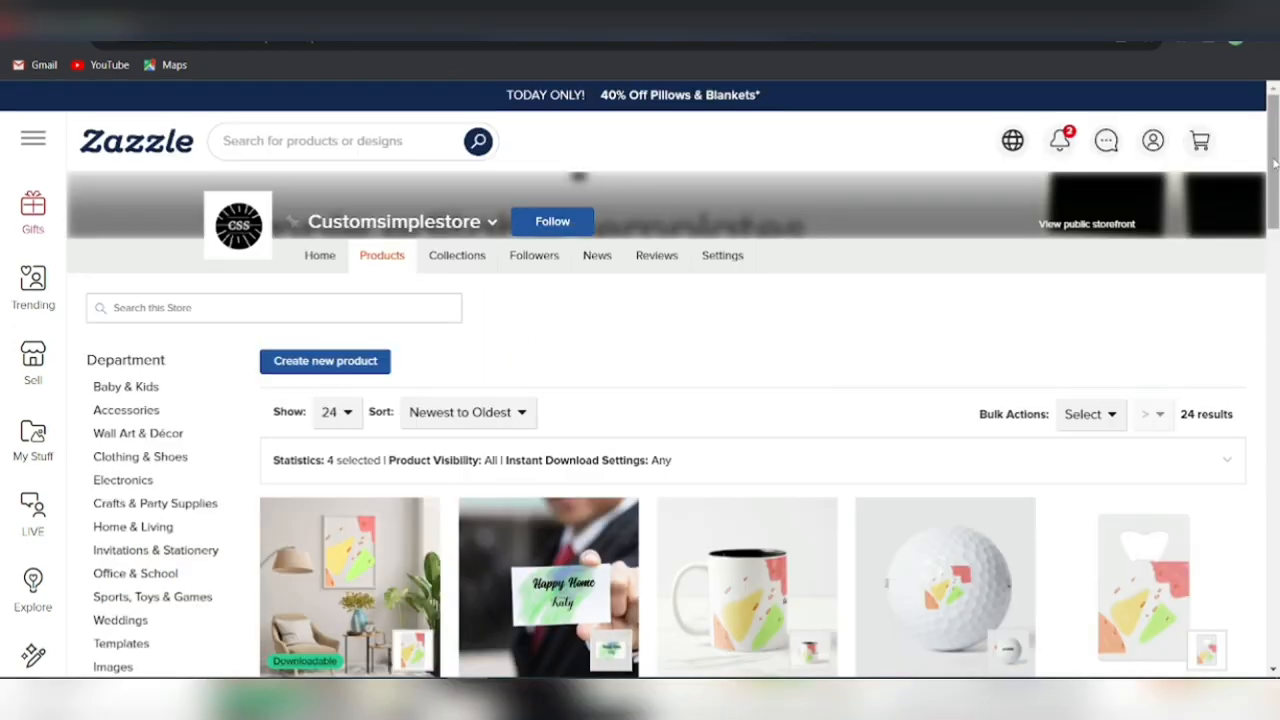
Open the red green yellow watercolor abstract art poster from the store's products in a new browser tab and dismiss the saved-design prompt.
left_click_drag(1274, 165, 1273, 200)
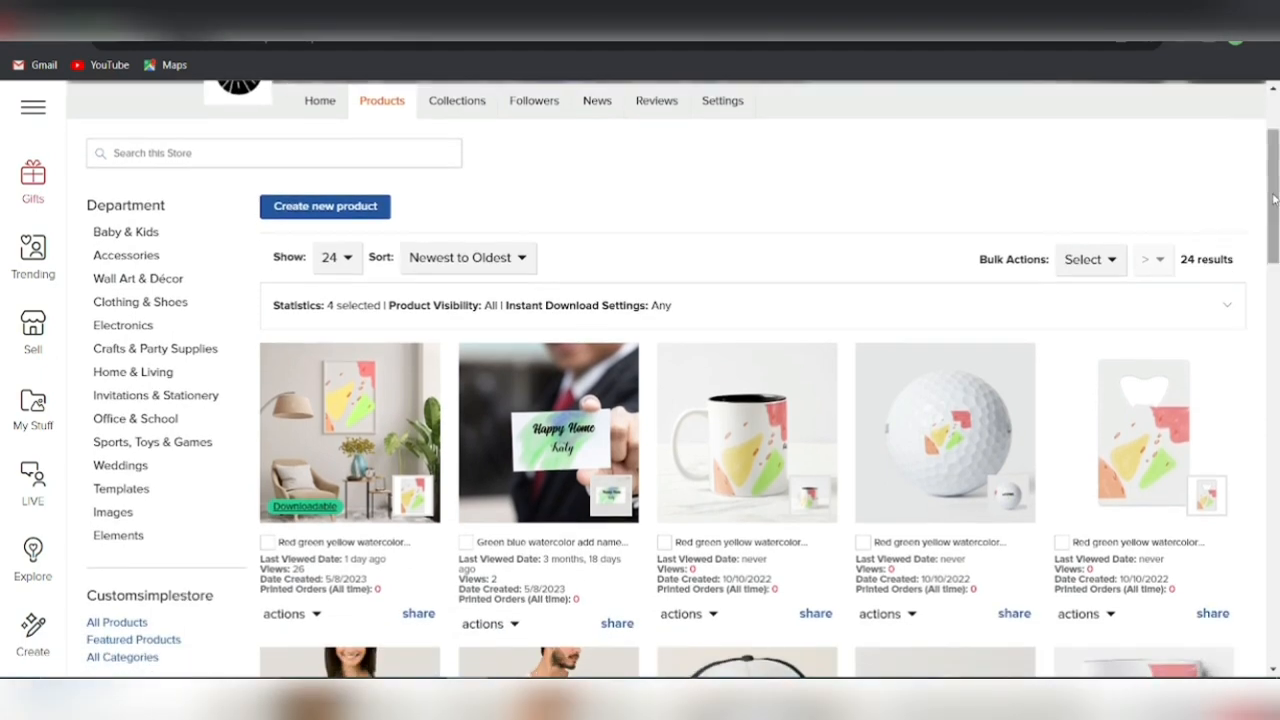
right_click(372, 396)
left_click(385, 404)
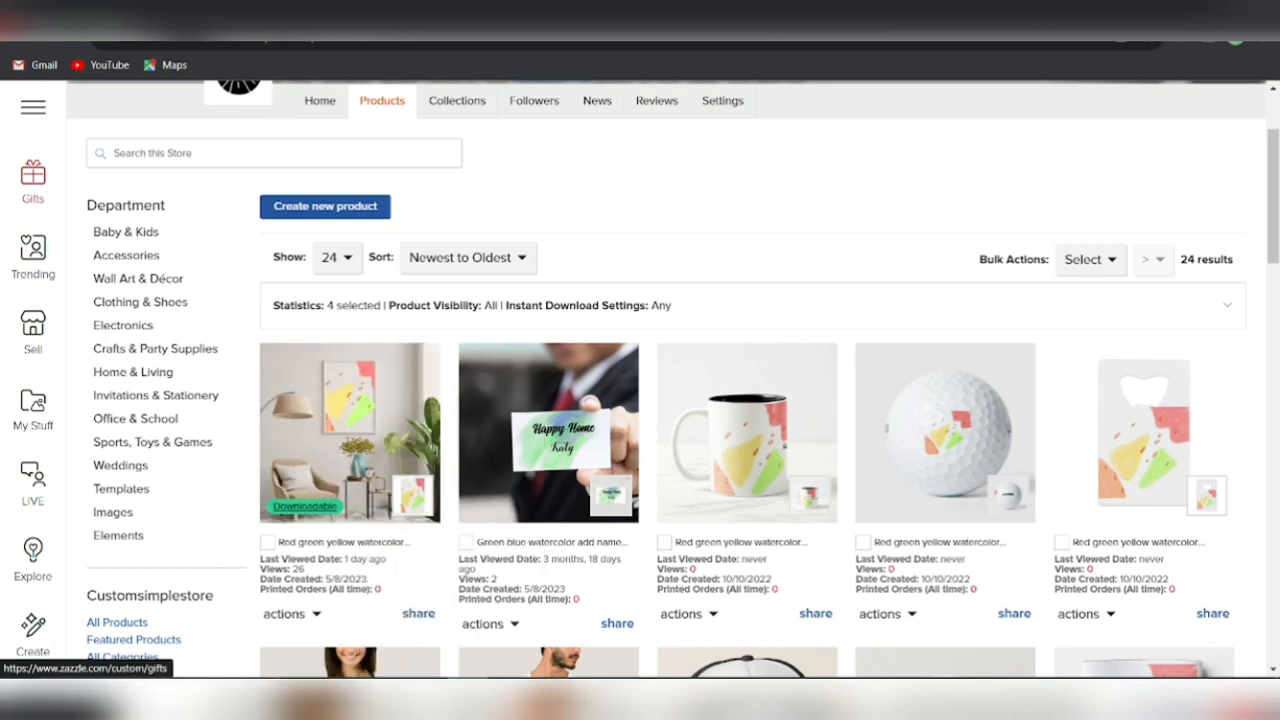
left_click(230, 15)
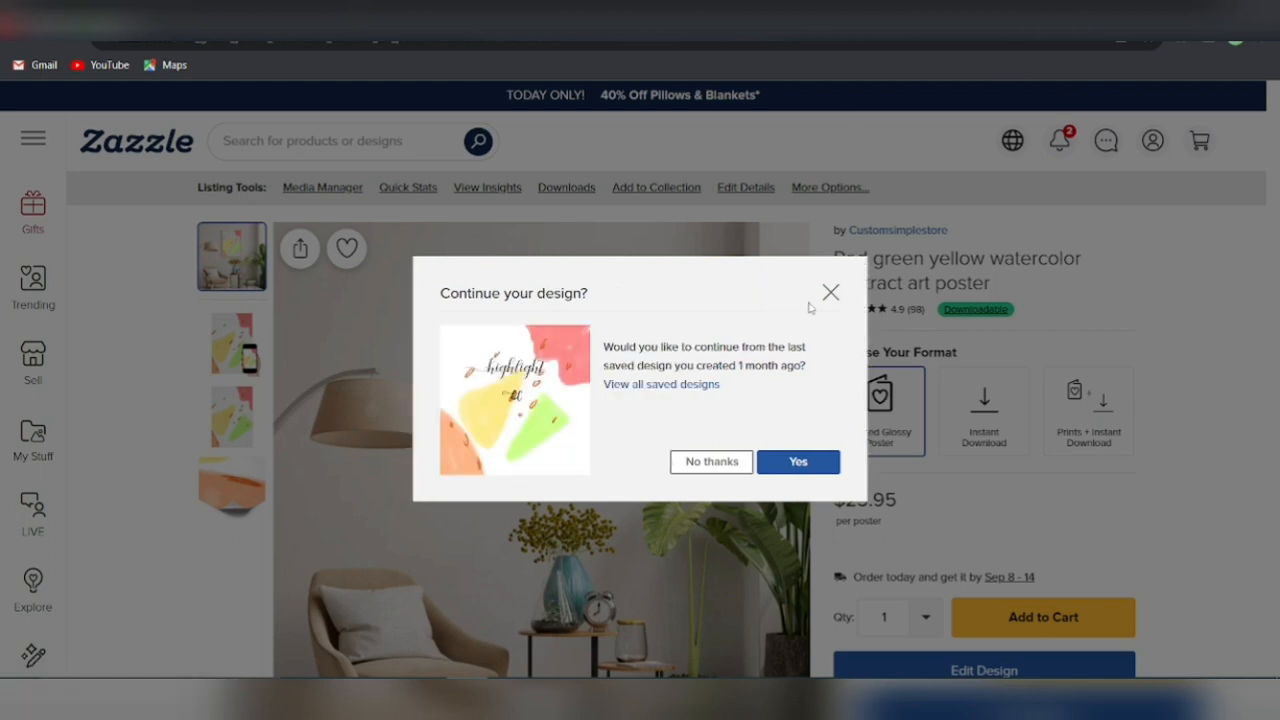
left_click(831, 294)
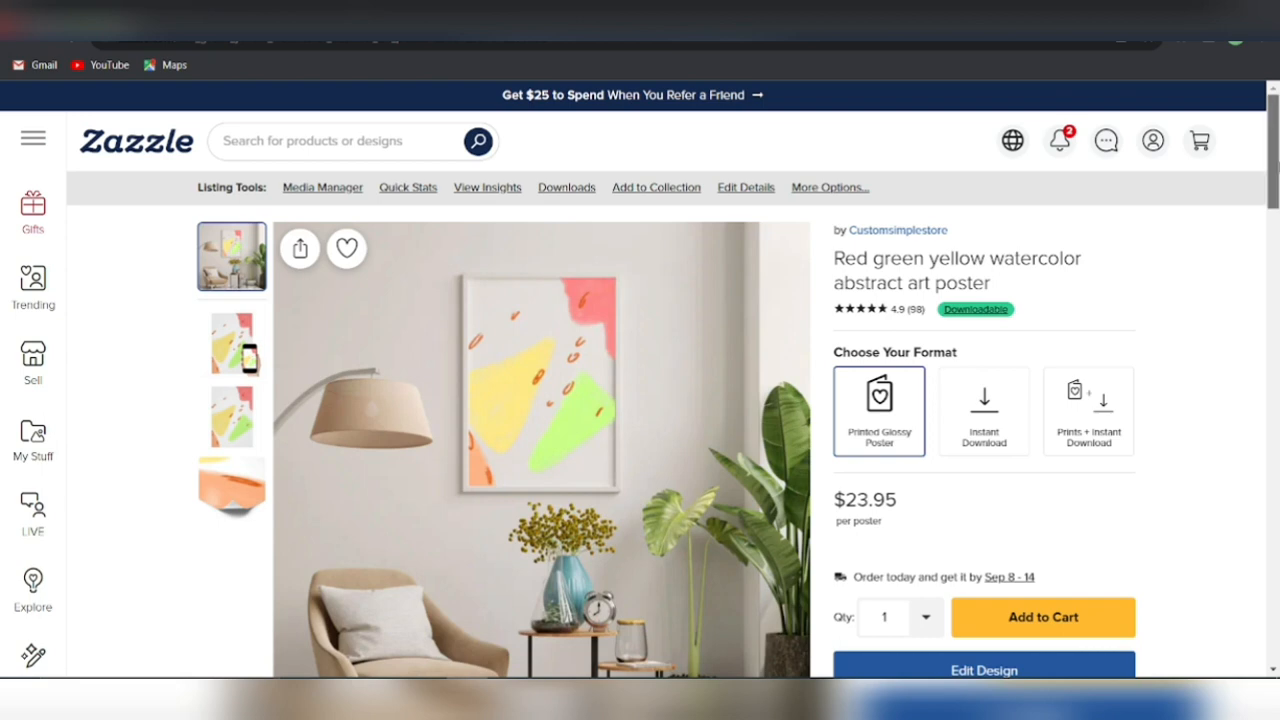
Open the poster's design for editing with its layers listed and nudge the image slightly left and down.
scroll(1273, 150, "down", 1)
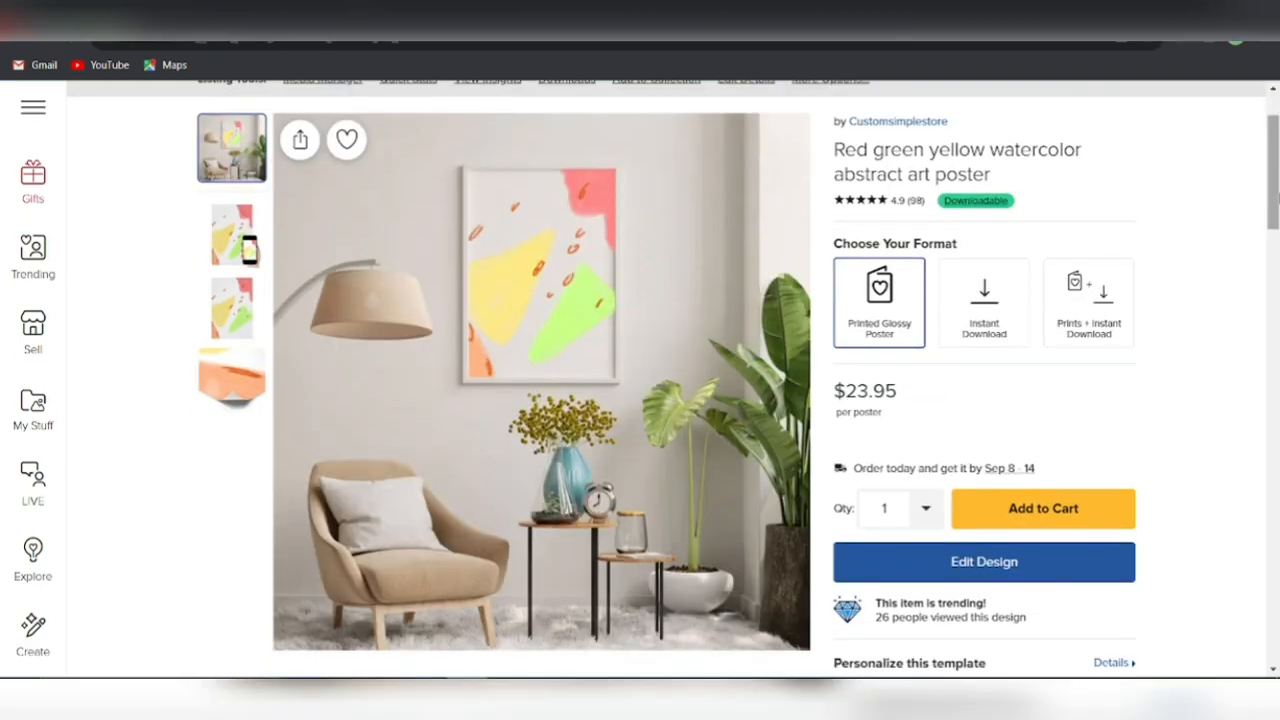
left_click(871, 562)
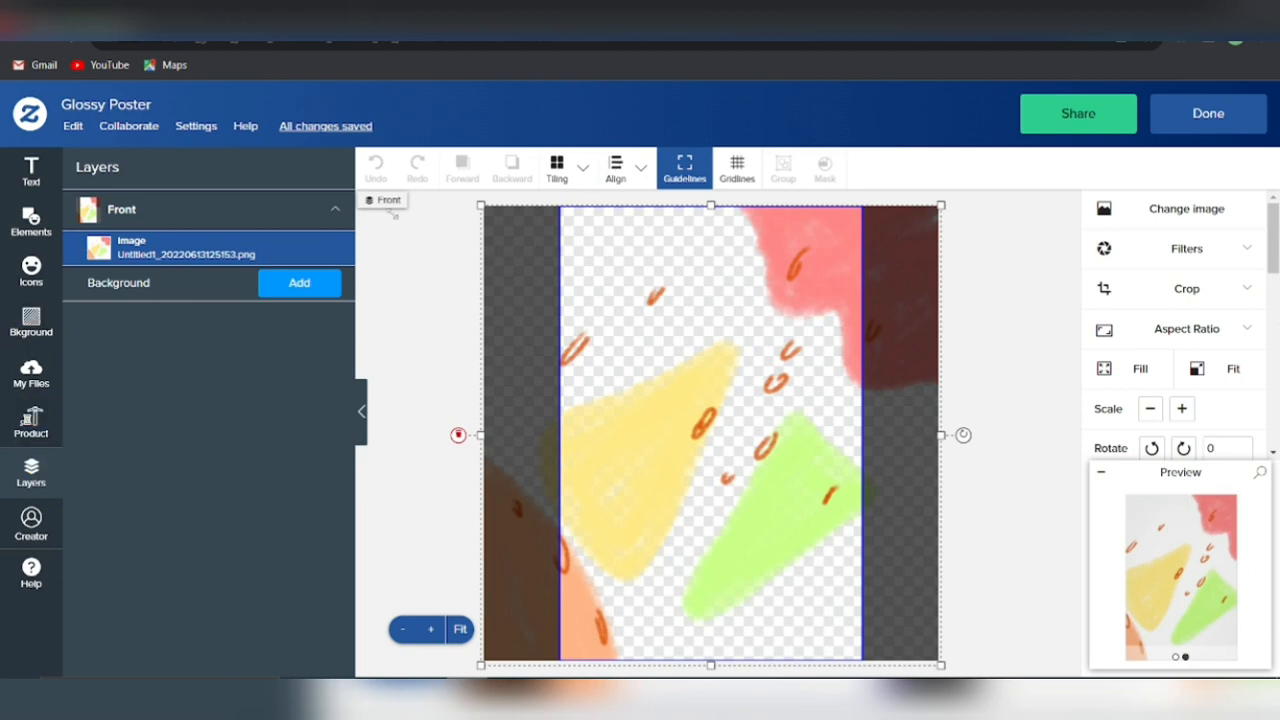
left_click(33, 488)
left_click(33, 480)
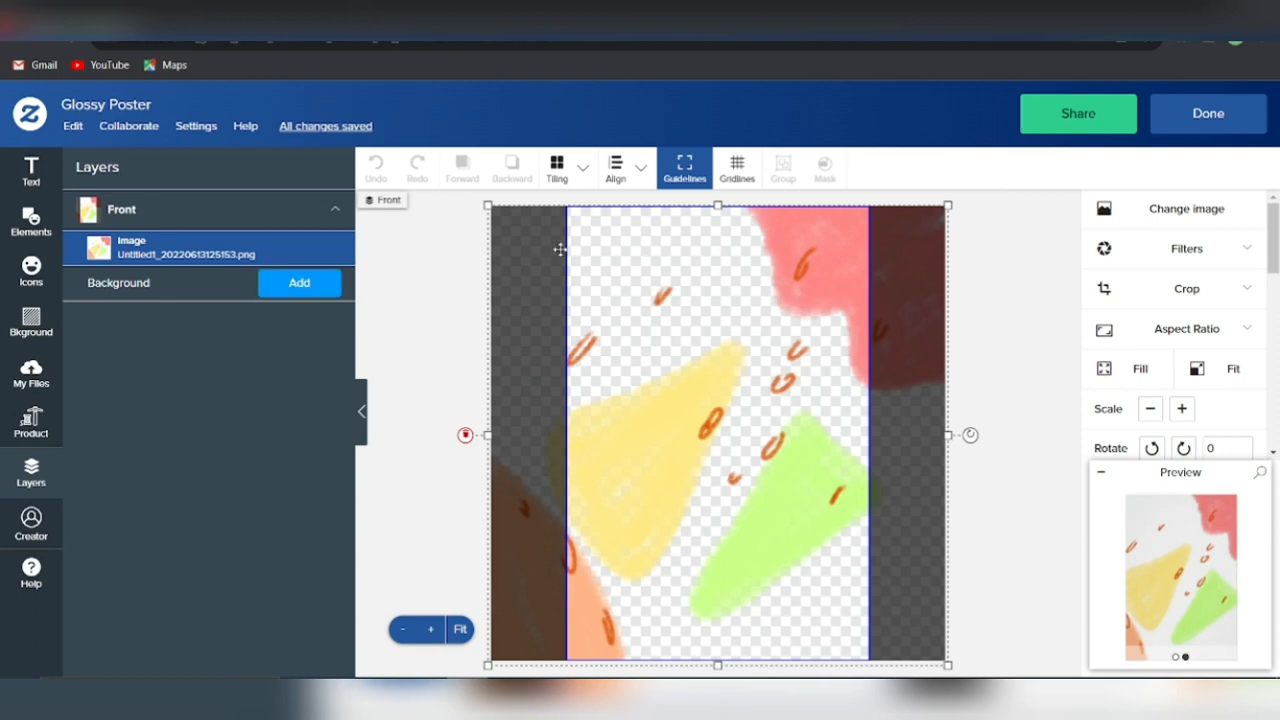
mouse_move(178, 248)
mouse_move(654, 332)
left_mouse_down()
mouse_move(700, 400)
mouse_move(647, 335)
left_mouse_up()
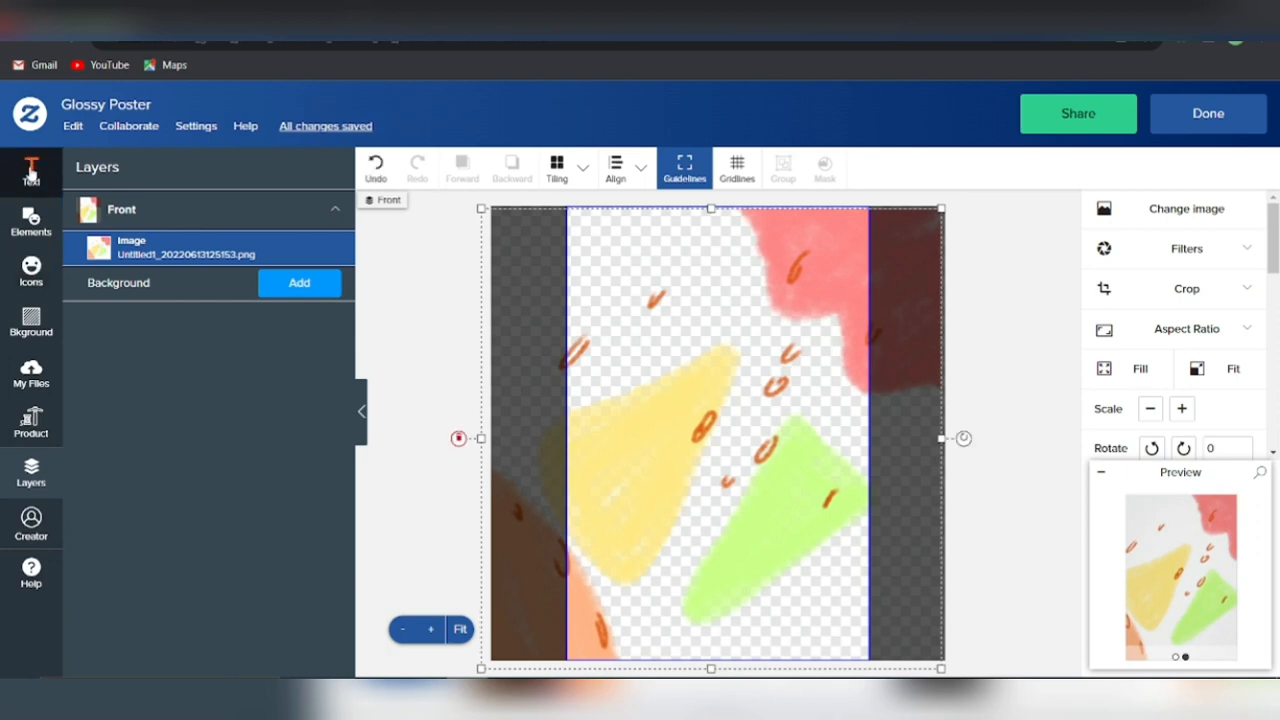
Add a text object reading "add your text" to the poster.
left_click(31, 170)
left_click(126, 189)
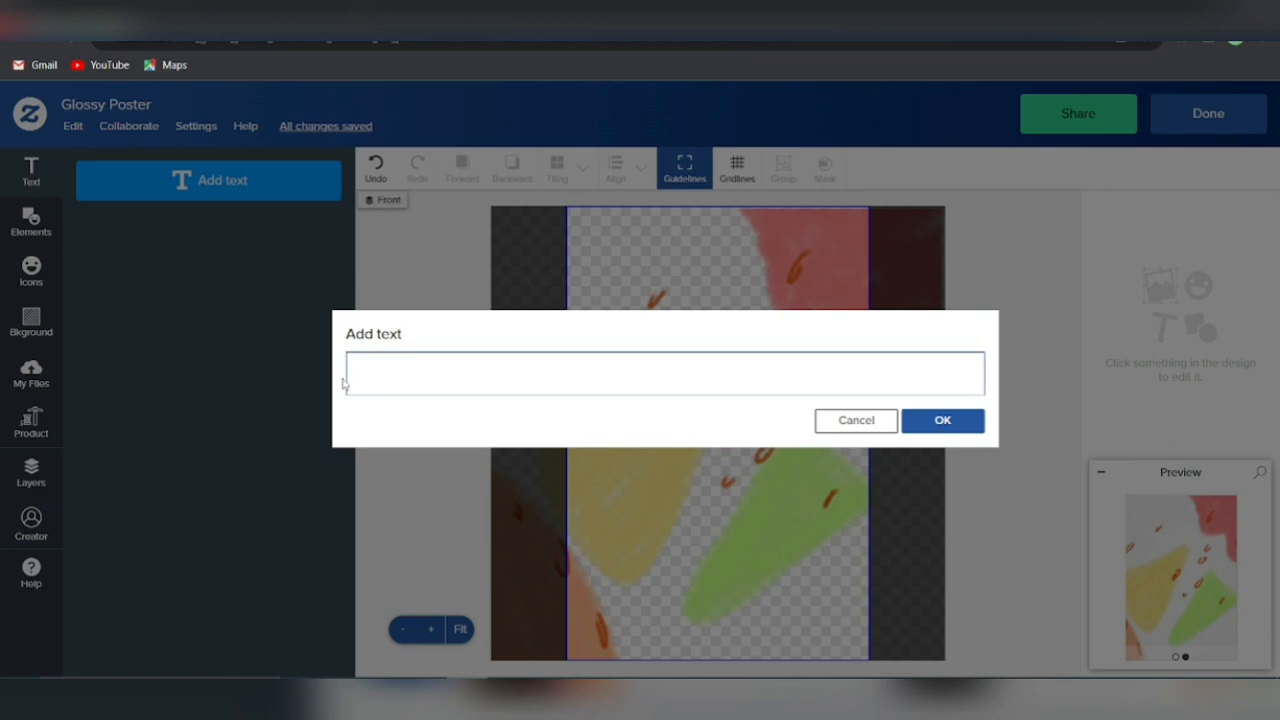
type("add your text")
left_click(958, 421)
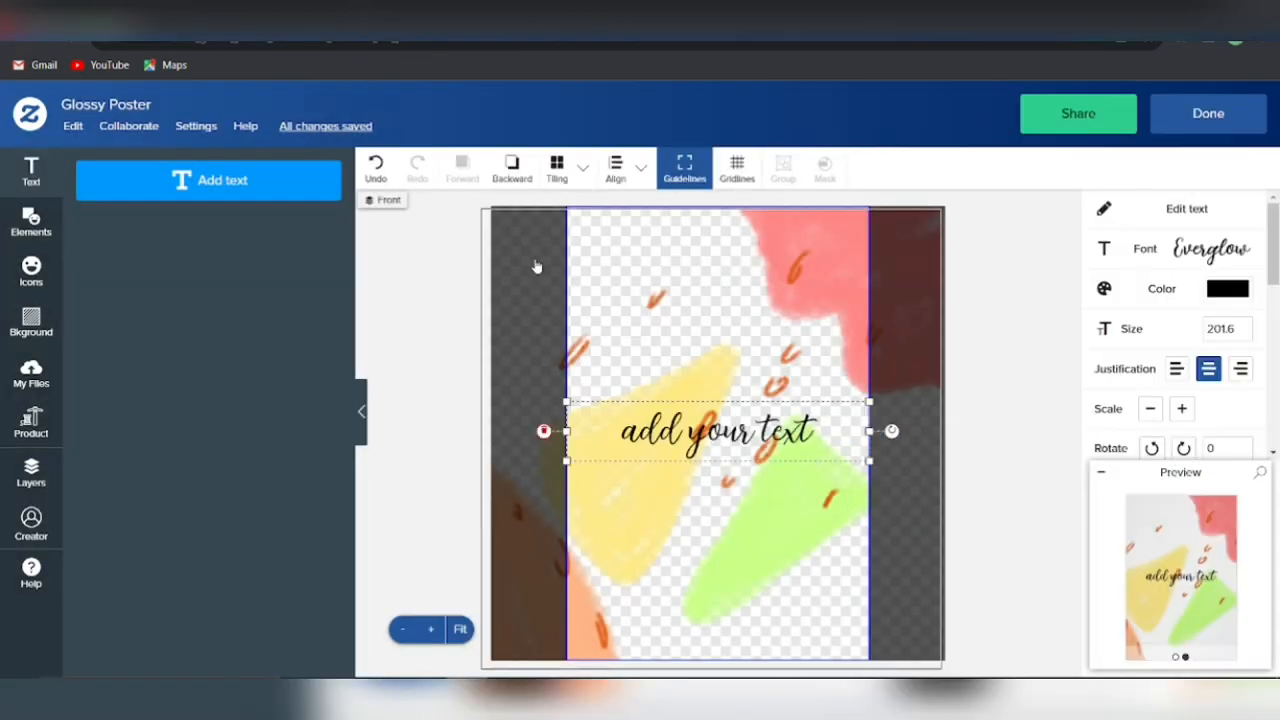
Frame the text with a square shape flattened into a wide rectangle, sent one layer backward and centred behind the text.
left_click(31, 222)
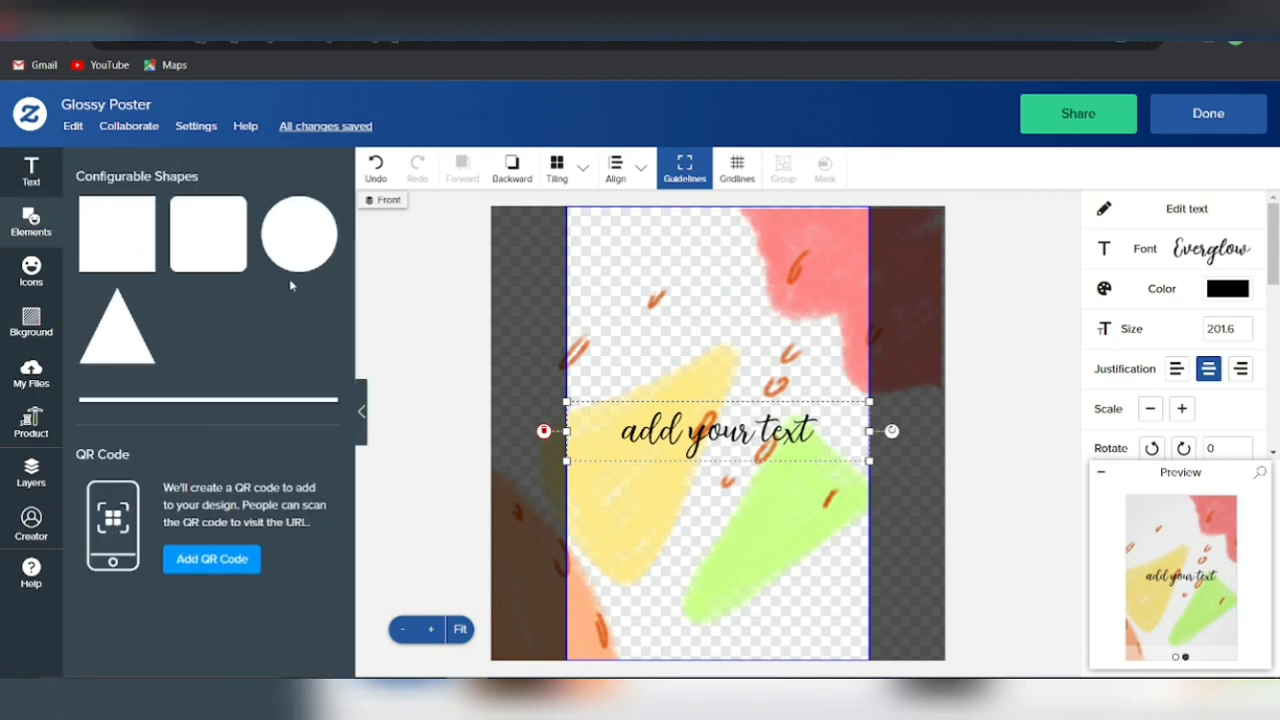
left_click(122, 256)
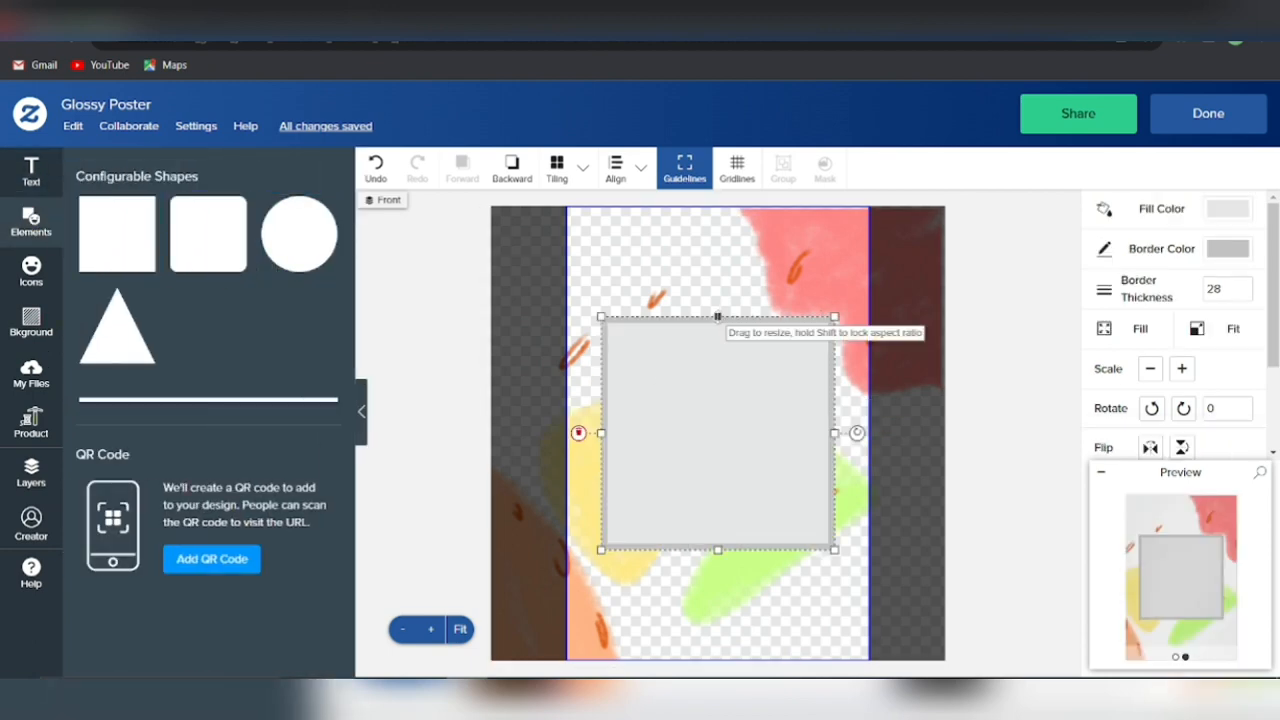
left_click_drag(717, 317, 717, 400)
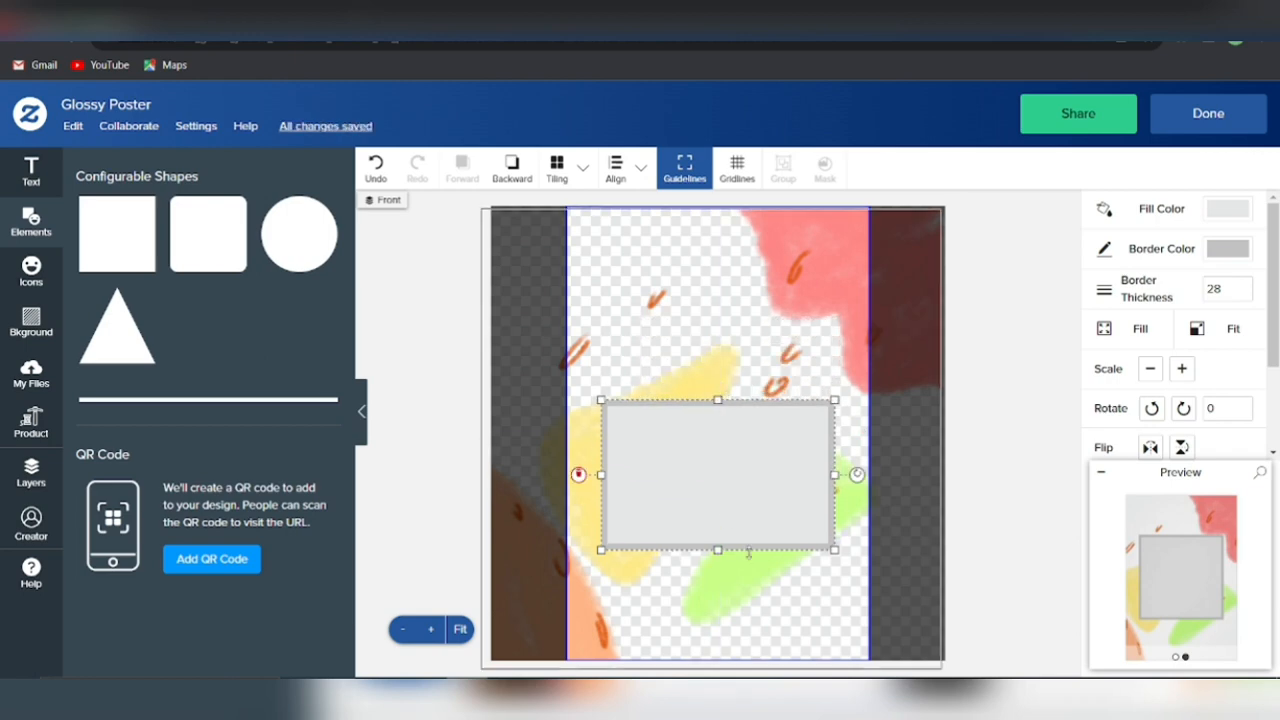
left_click_drag(717, 549, 717, 486)
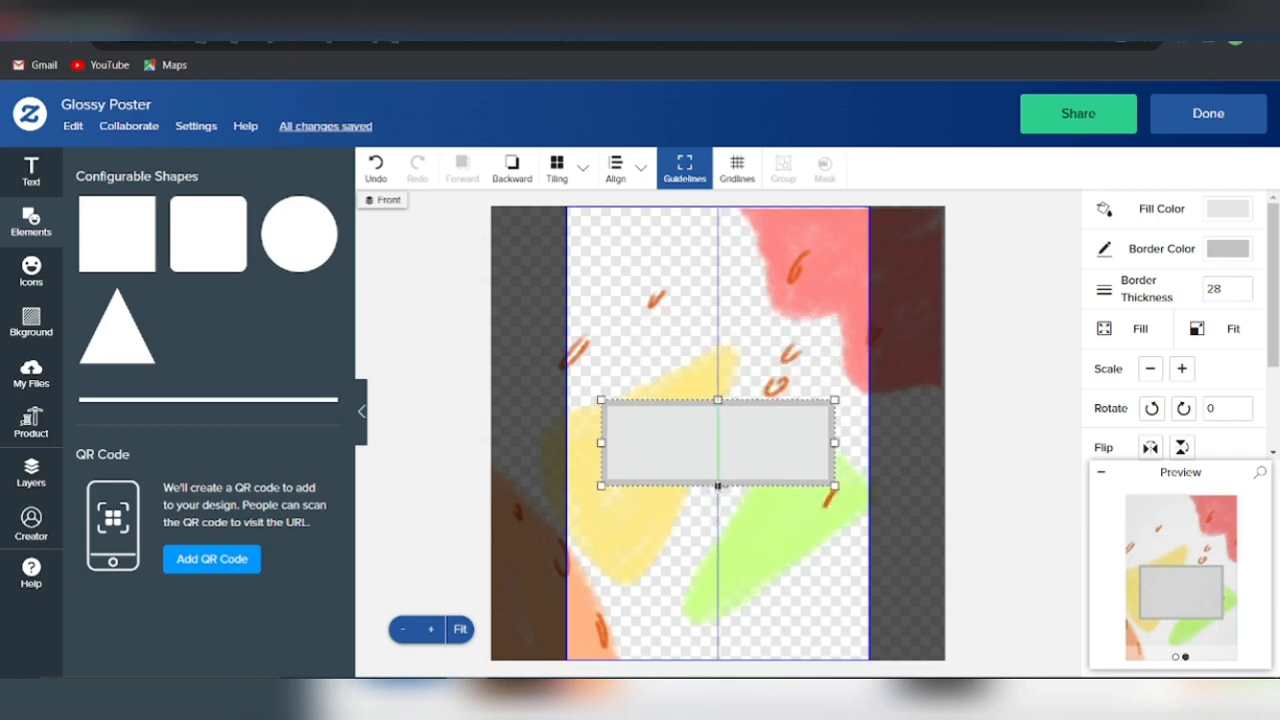
left_click(510, 170)
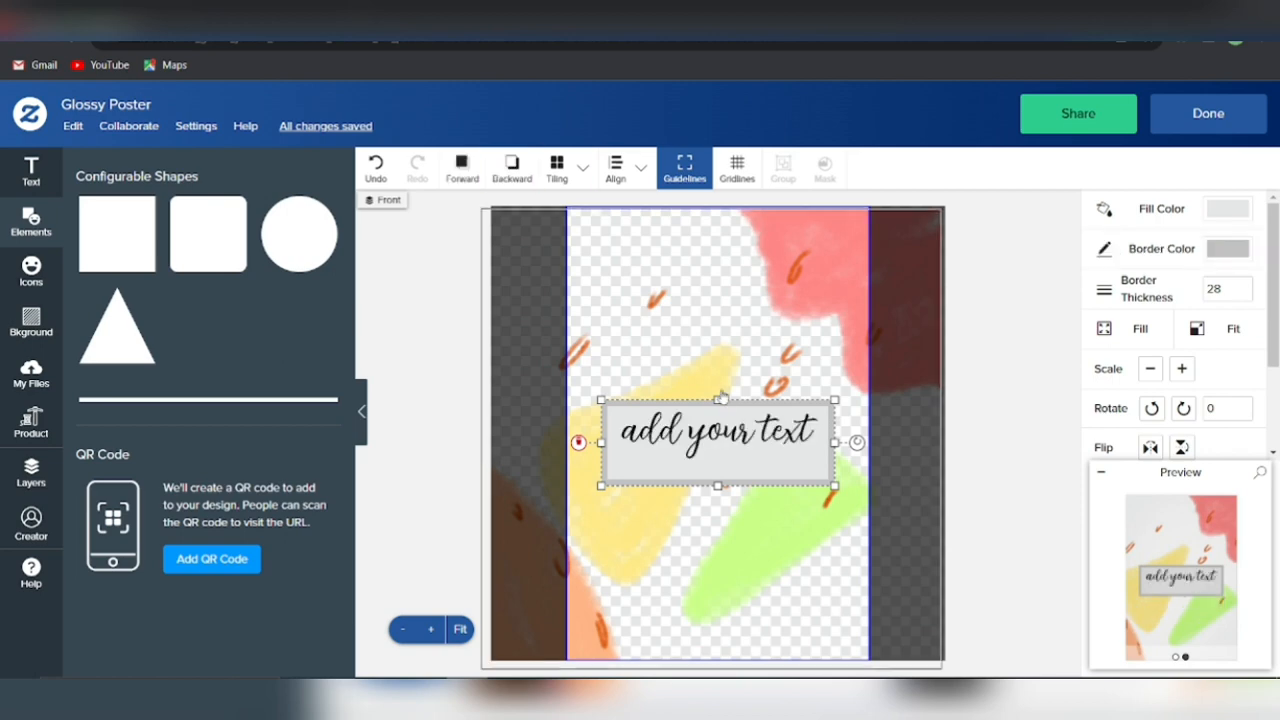
left_click_drag(790, 455, 789, 447)
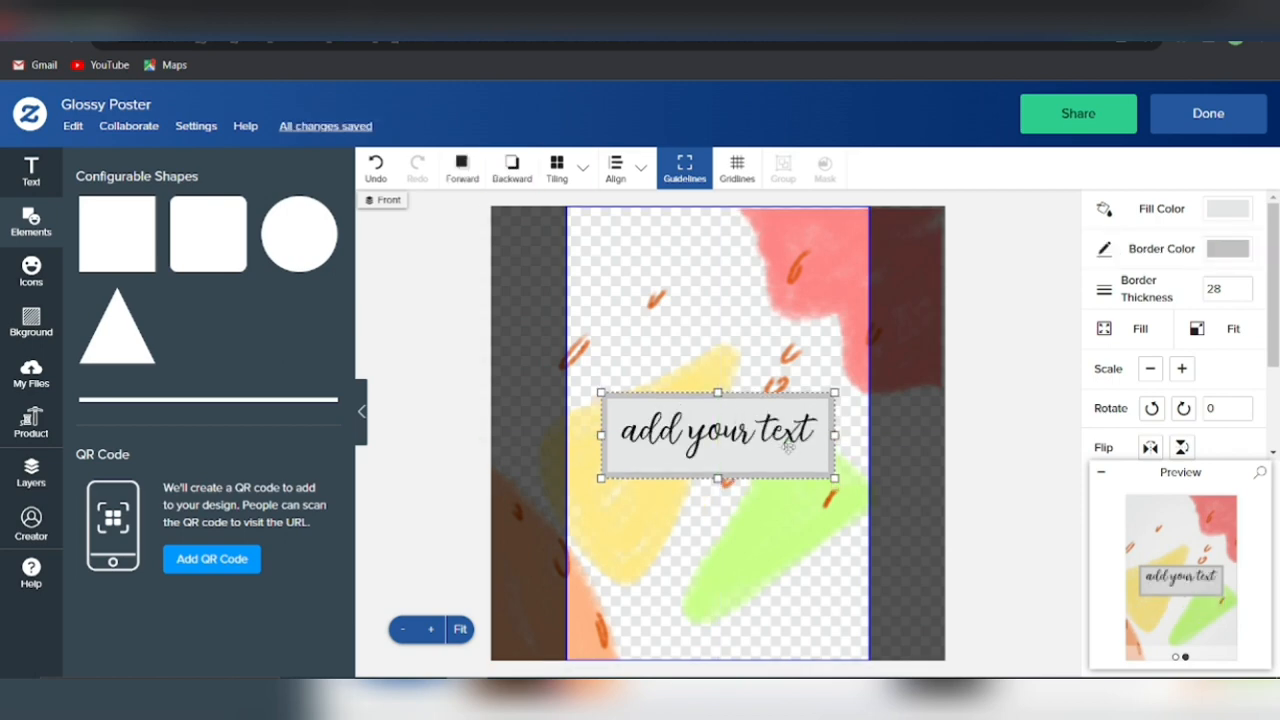
Set the rectangle's fill color to white and its border color to black.
left_click(1226, 209)
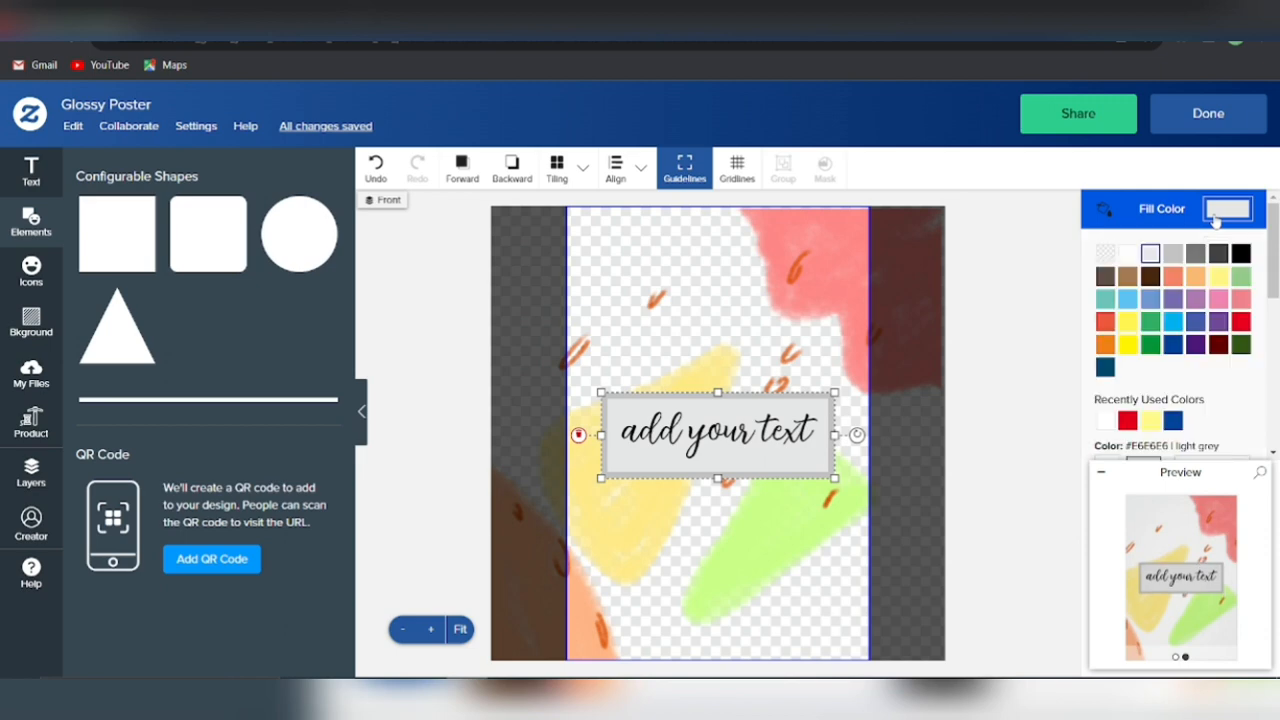
left_click(1127, 256)
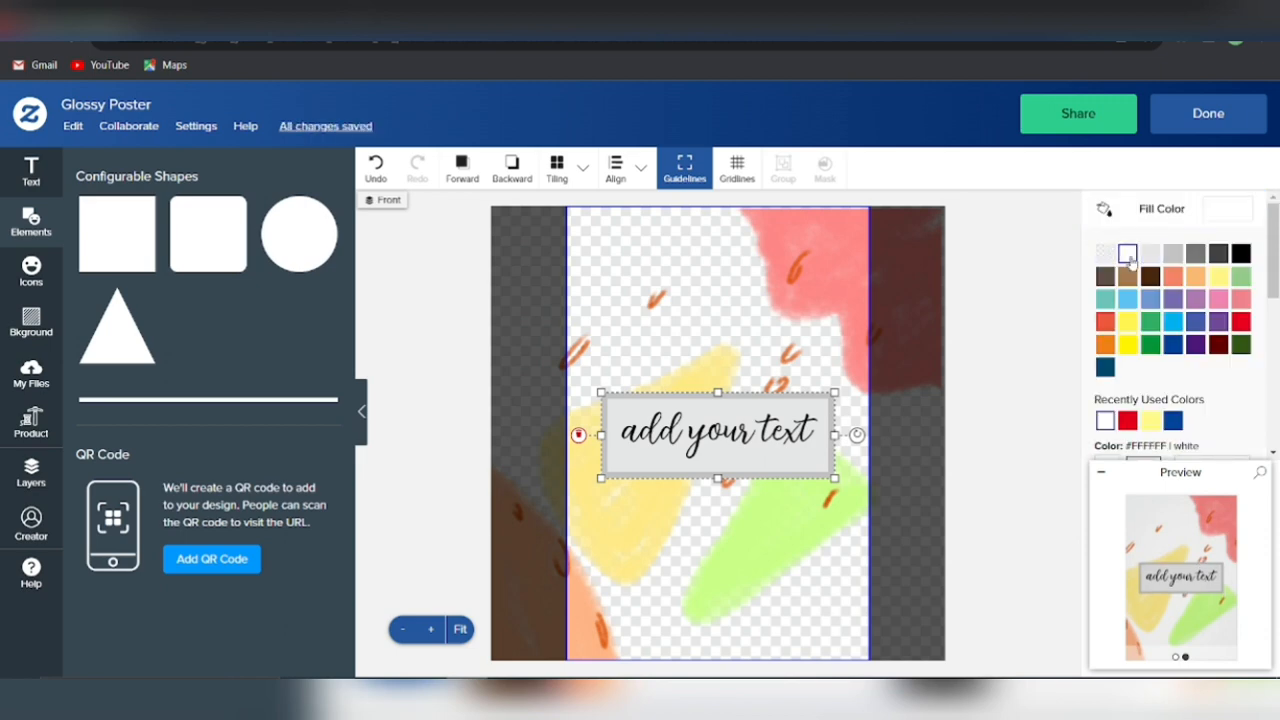
left_click(1197, 226)
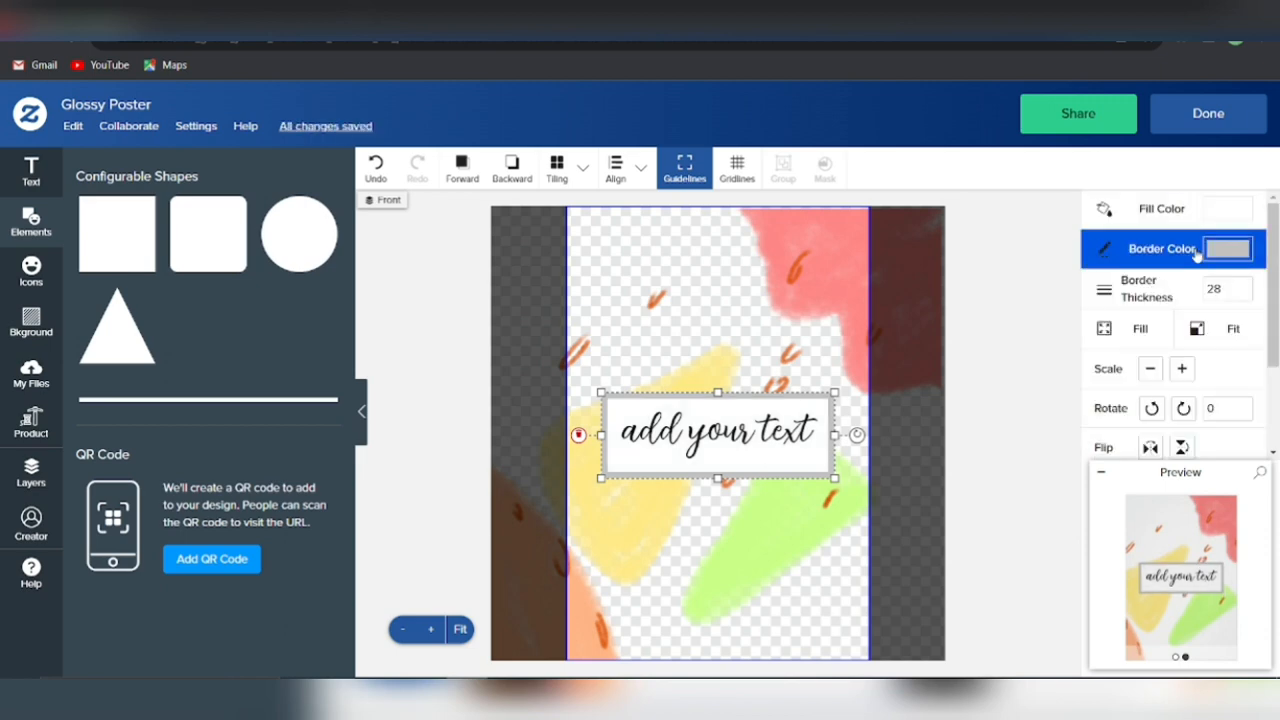
left_click(1198, 250)
left_click(1218, 293)
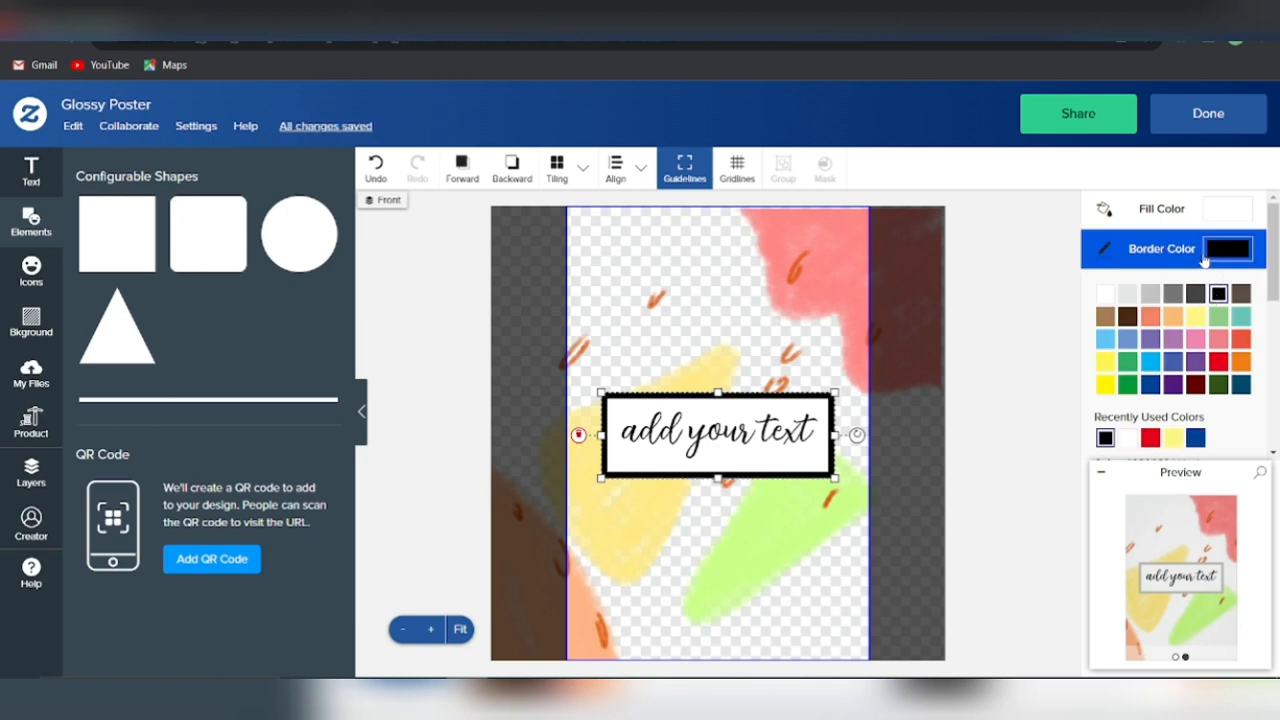
left_click(1205, 258)
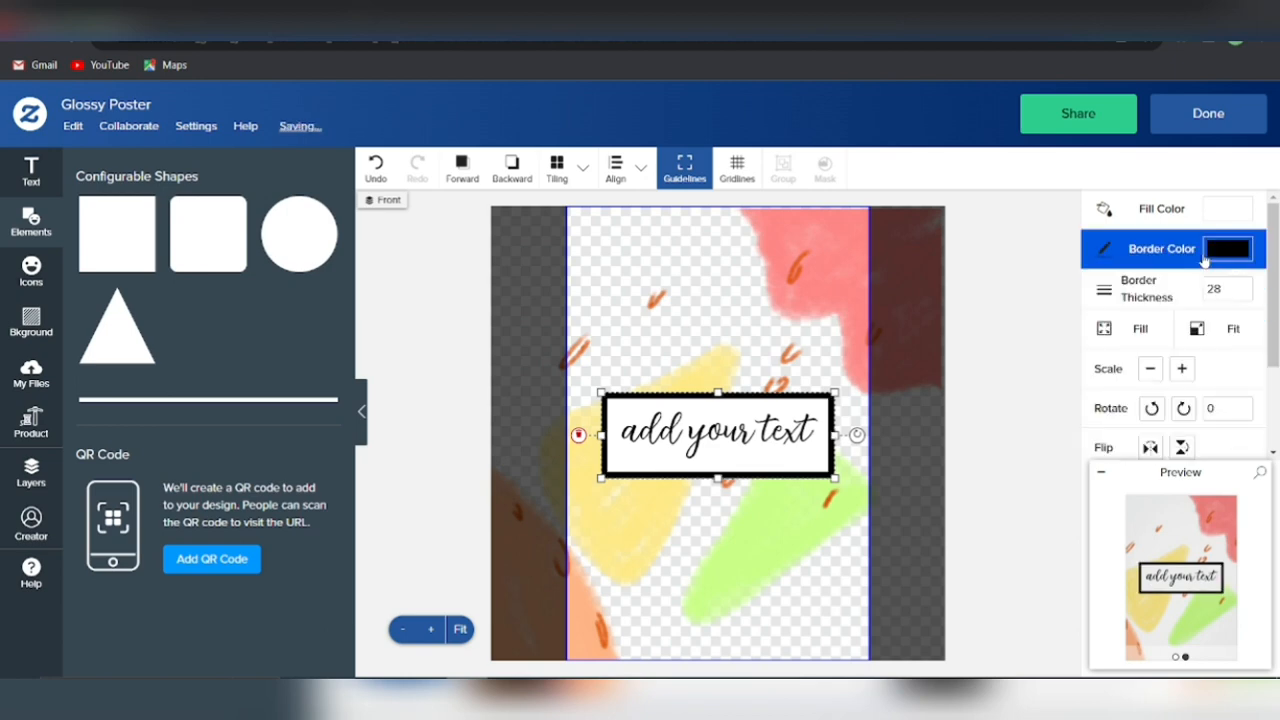
Move the image layer above the text and rectangle layers and return it to the bottom of the layer order.
left_click(16, 460)
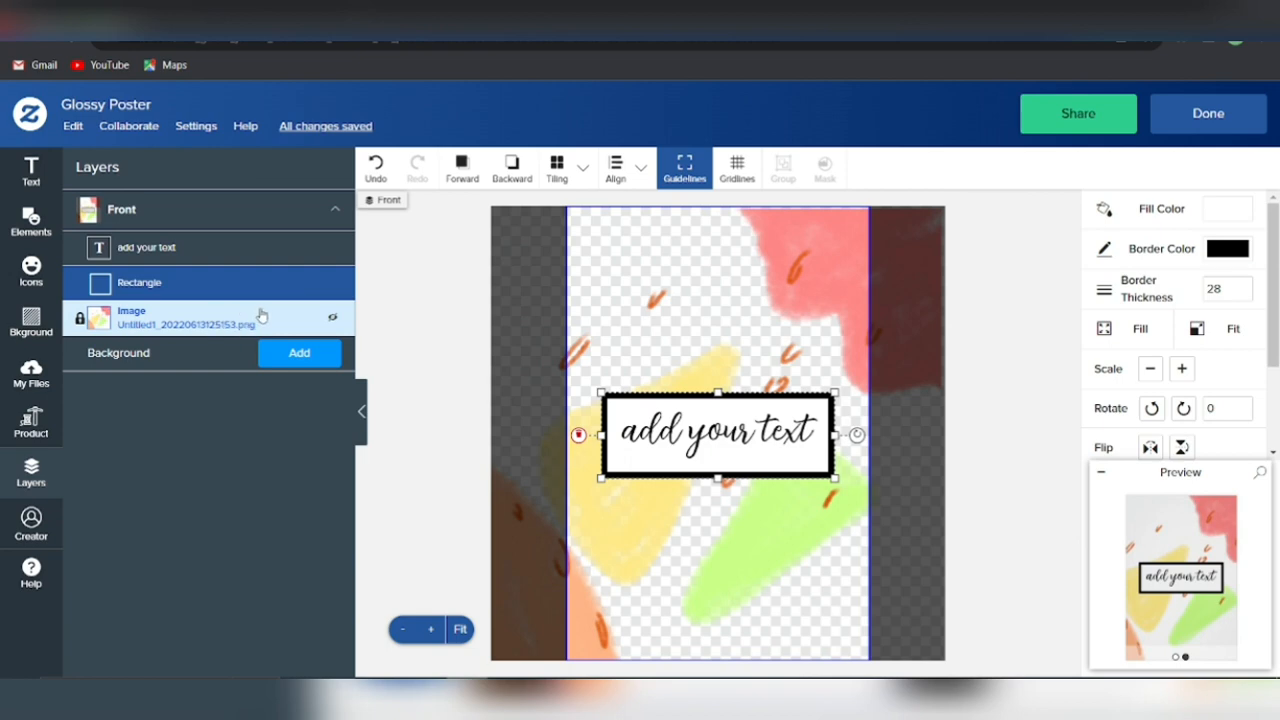
left_click(620, 244)
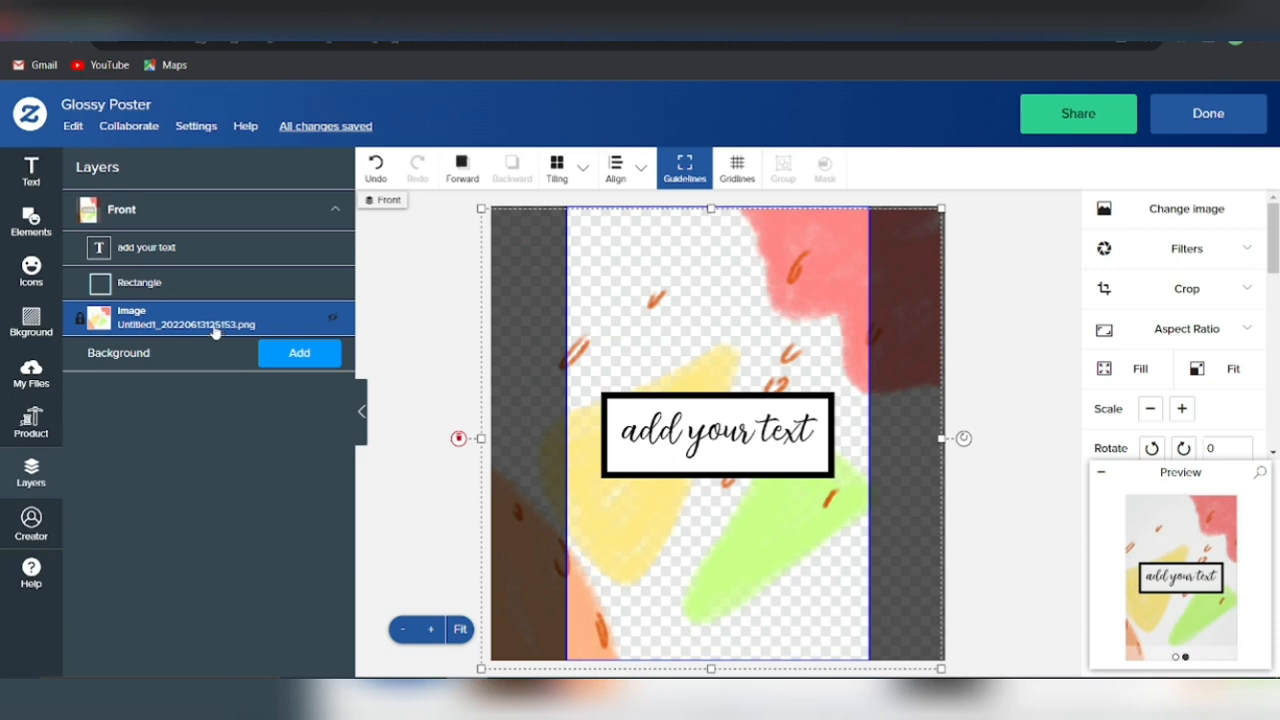
left_click_drag(216, 334, 212, 260)
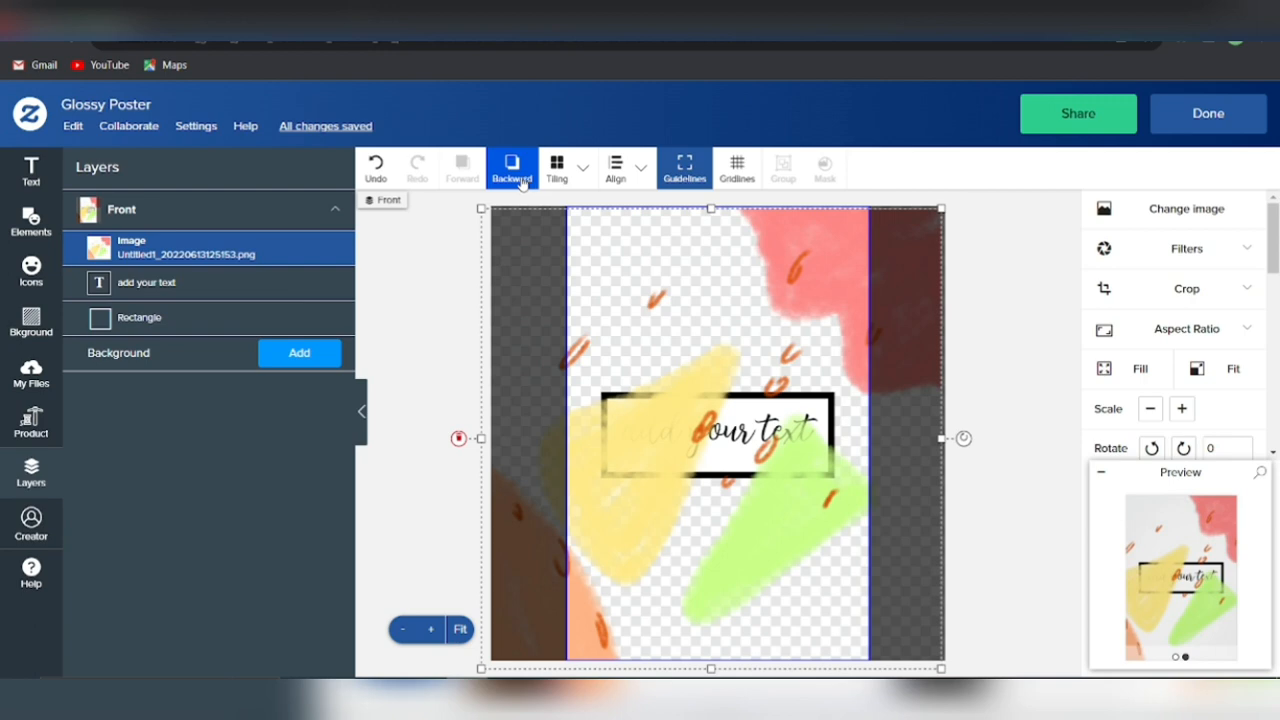
left_click_drag(262, 258, 290, 330)
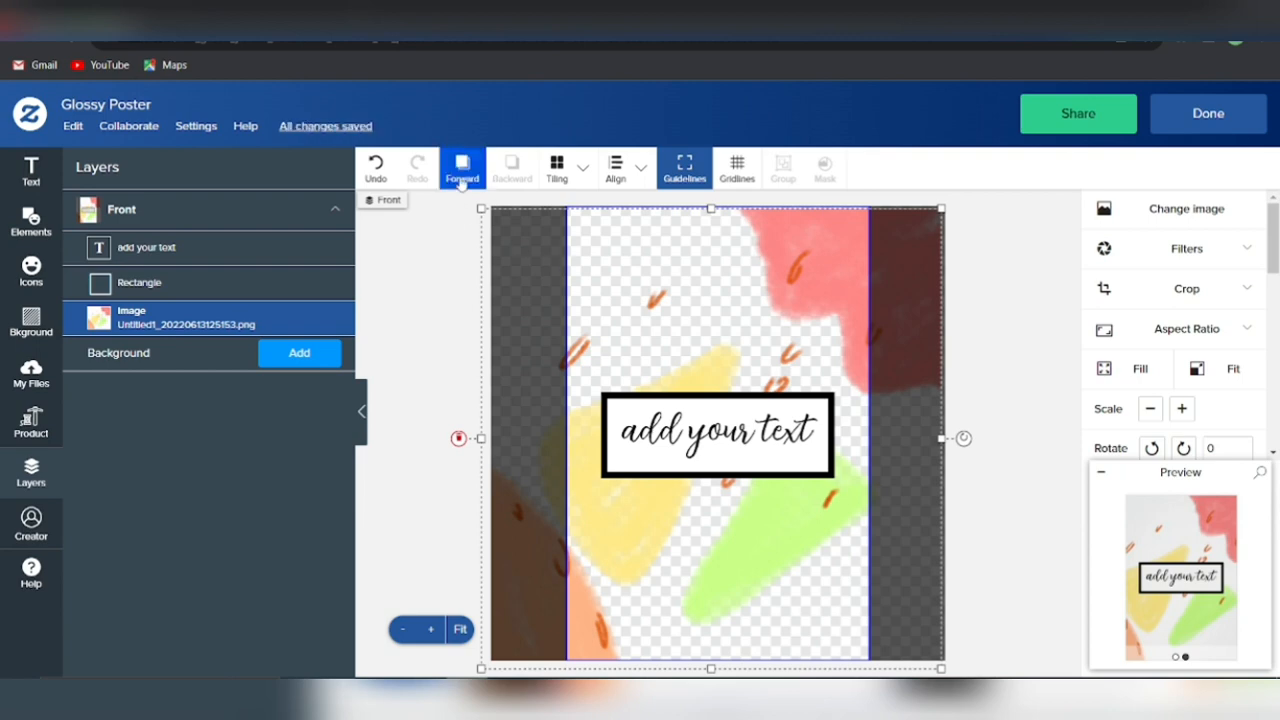
Bring the image forward two levels so that it sits above the rectangle and the text.
left_click(461, 170)
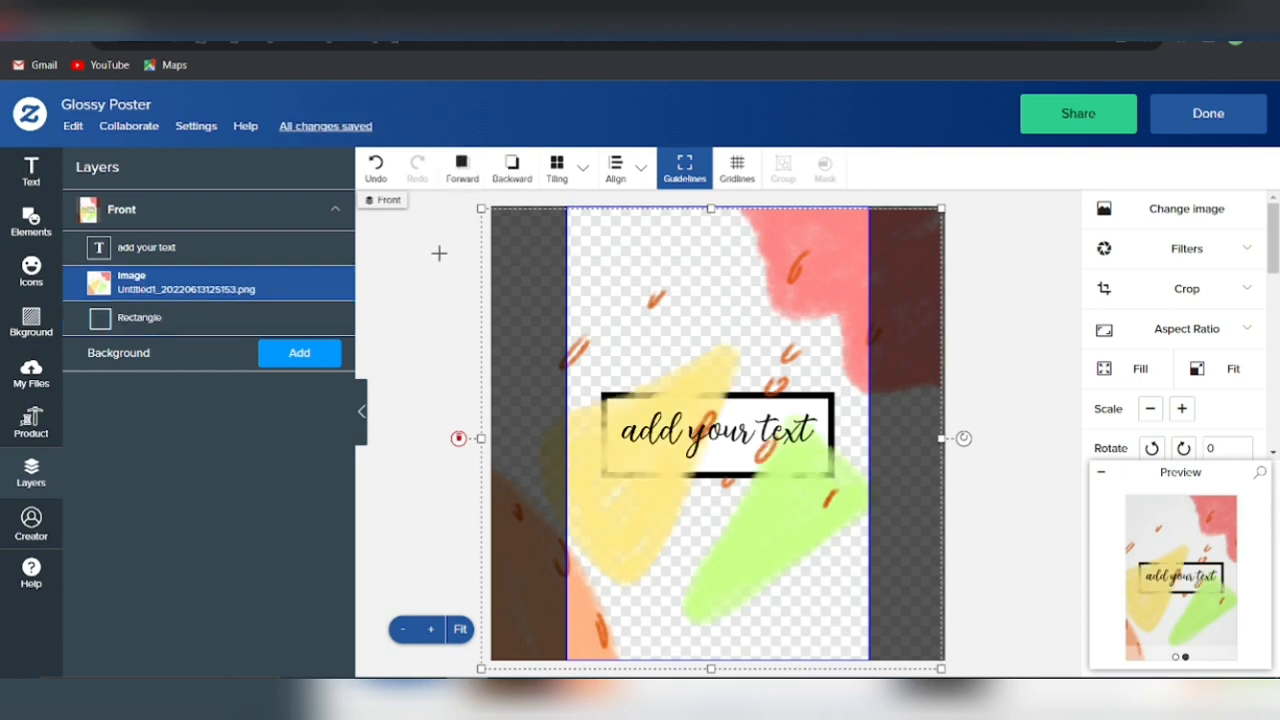
left_click(462, 170)
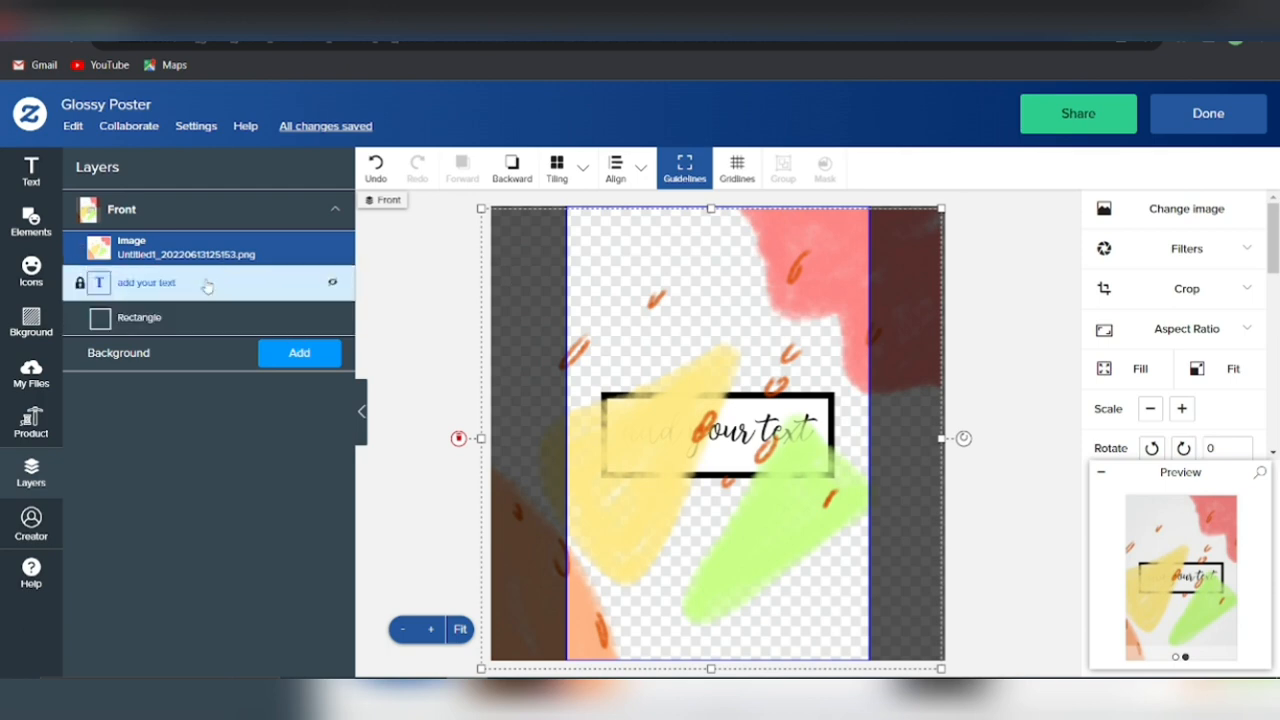
Select the rectangle beneath the image, shift it slightly up and right, and enlarge it from its upper-right corner.
left_click(223, 330)
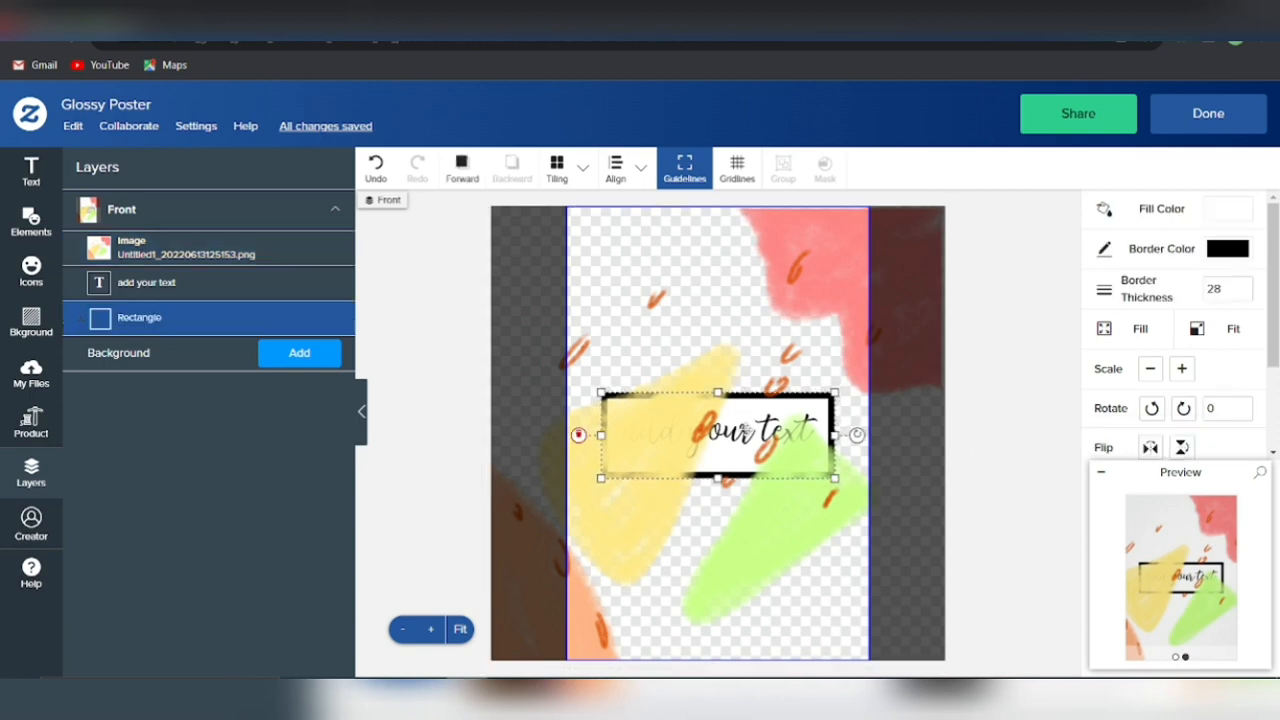
mouse_move(741, 412)
left_mouse_down()
mouse_move(798, 313)
mouse_move(672, 282)
mouse_move(912, 495)
mouse_move(870, 290)
mouse_move(918, 437)
mouse_move(832, 314)
mouse_move(835, 409)
mouse_move(746, 378)
mouse_move(746, 393)
left_mouse_up()
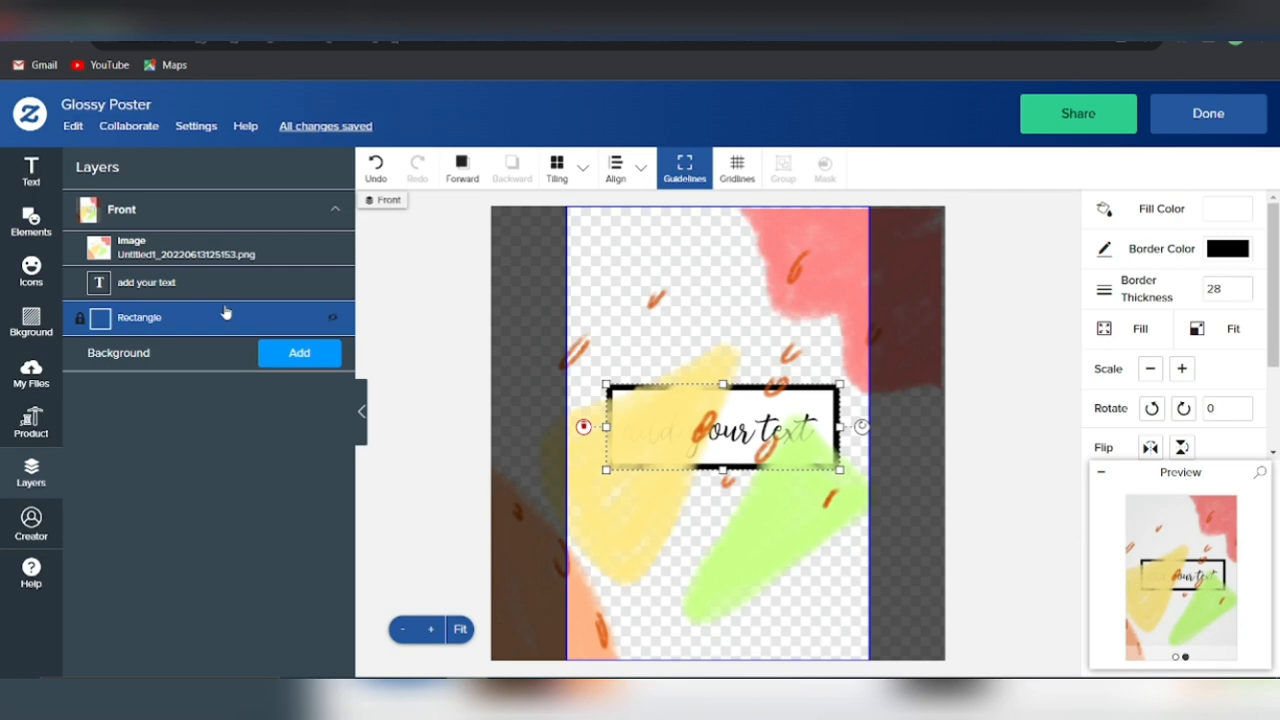
left_click_drag(742, 396, 779, 408)
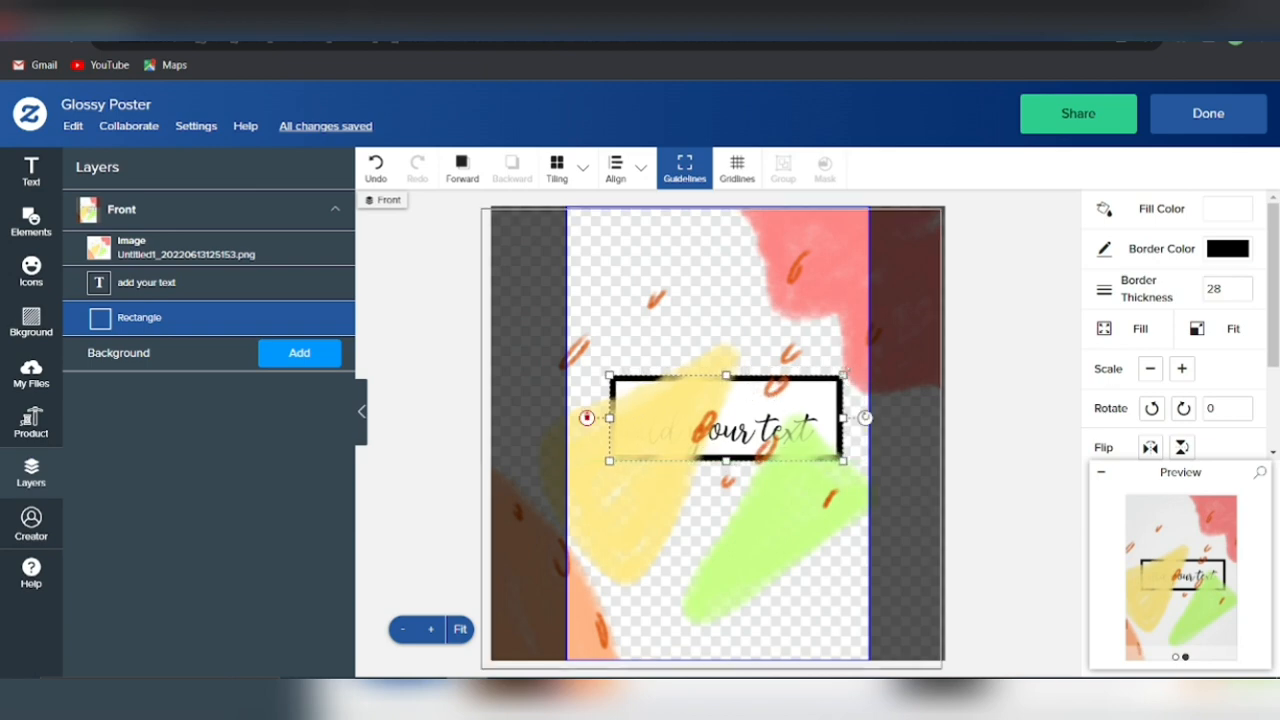
left_click_drag(844, 373, 874, 352)
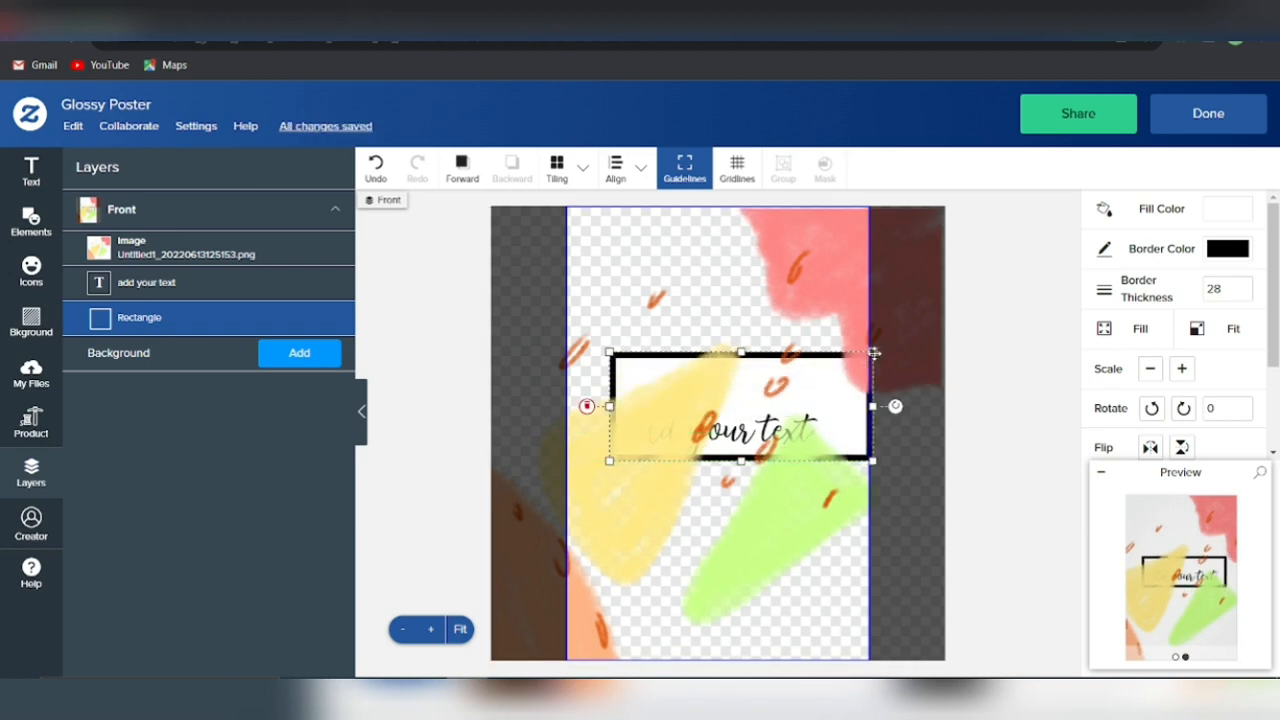
Change the rectangle's border color to medium grey.
left_click(1175, 250)
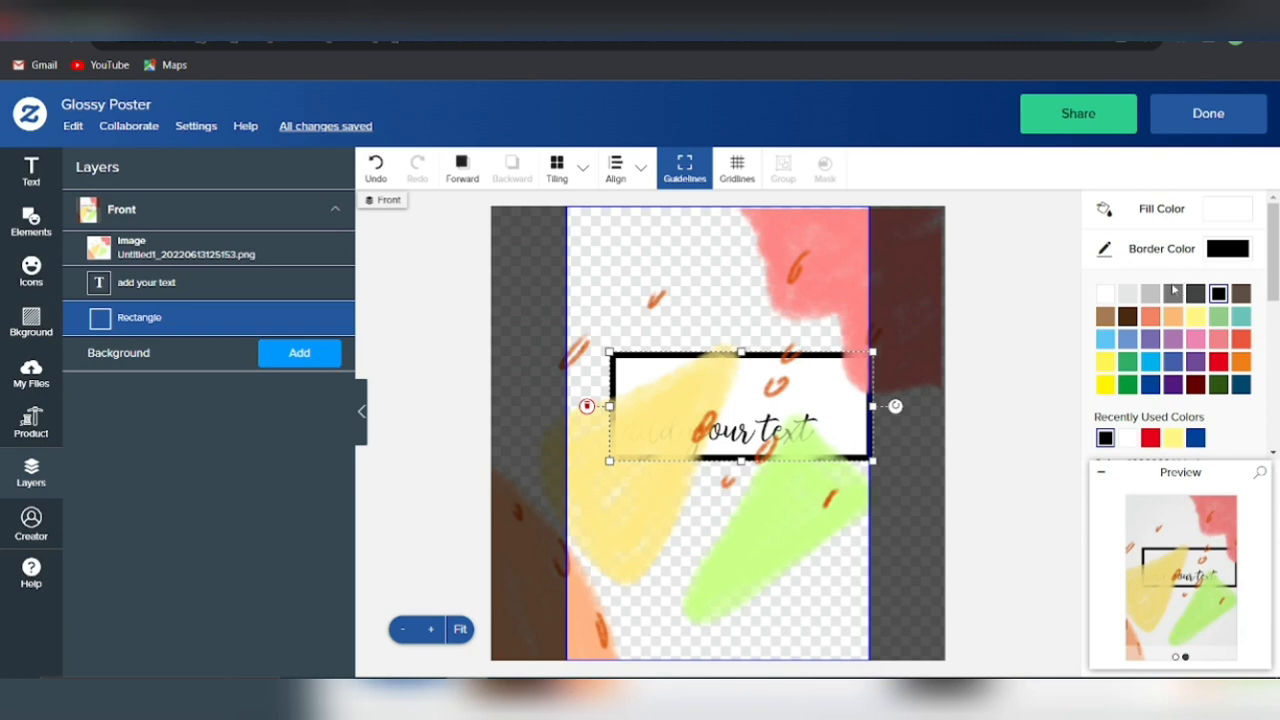
left_click(1173, 292)
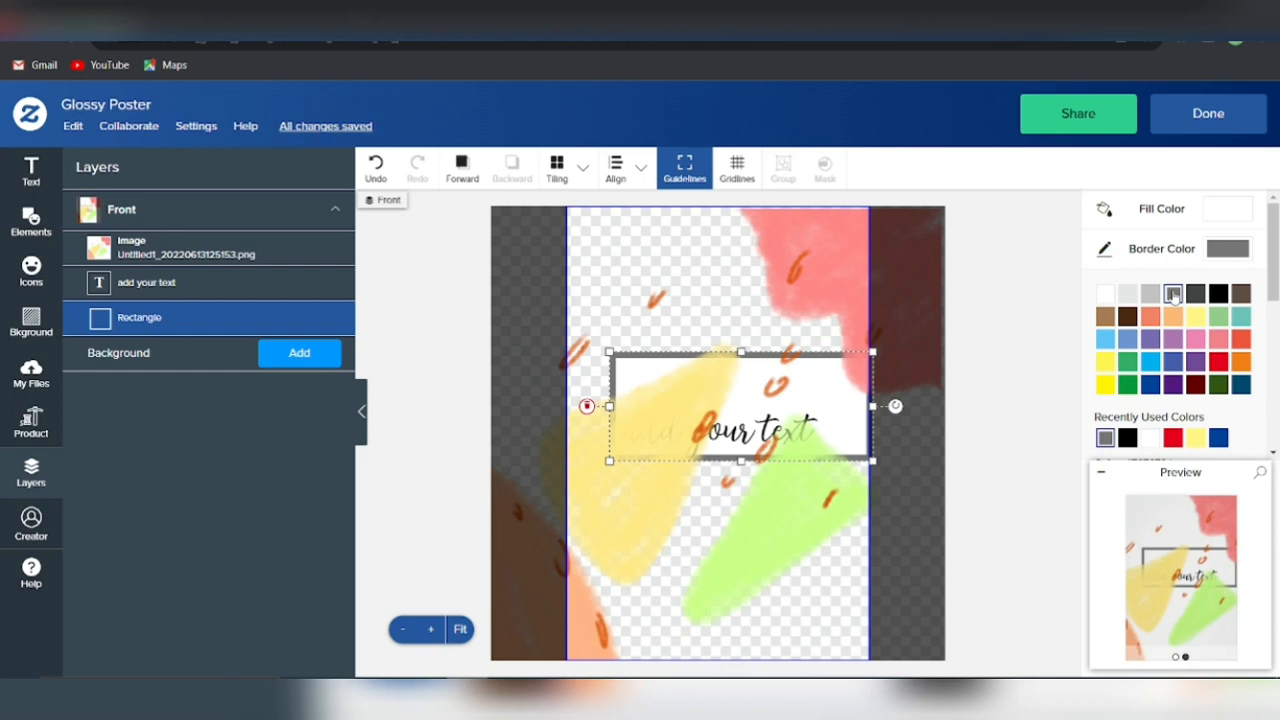
Select the covered "add your text" layer, shift it slightly up and right, and shrink it from its lower-right corner.
left_click(214, 300)
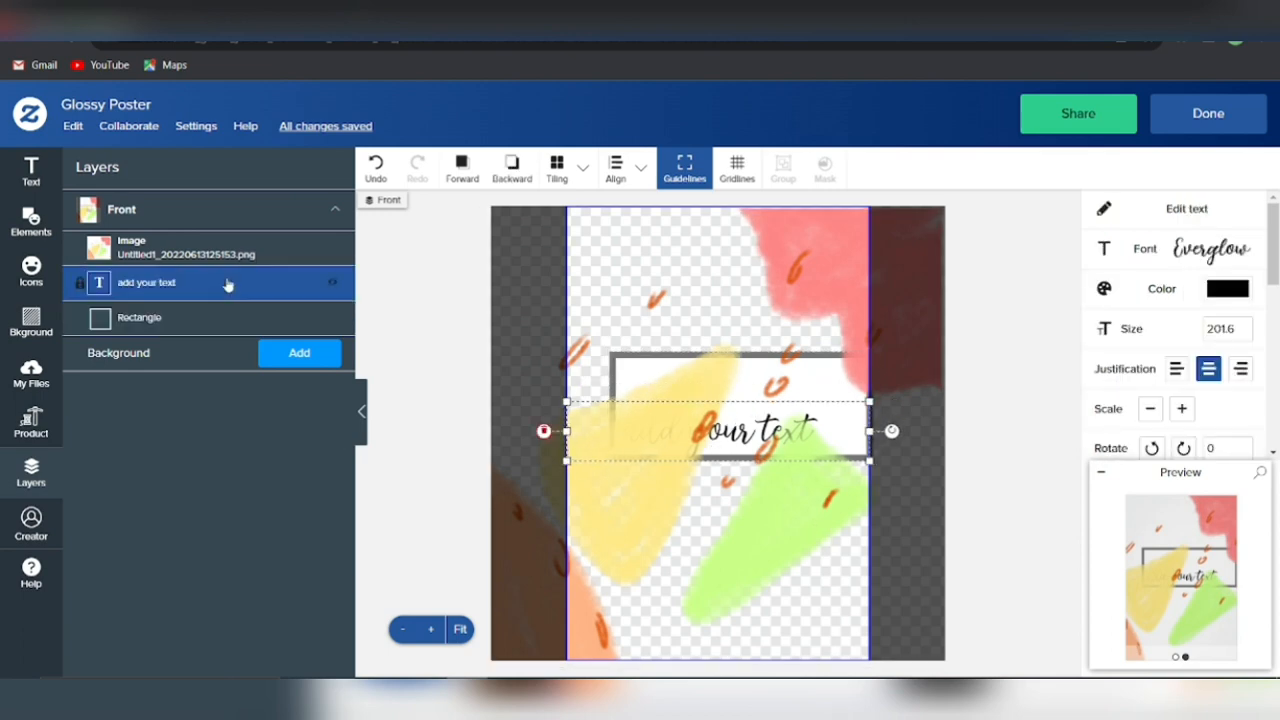
left_click_drag(732, 461, 714, 440)
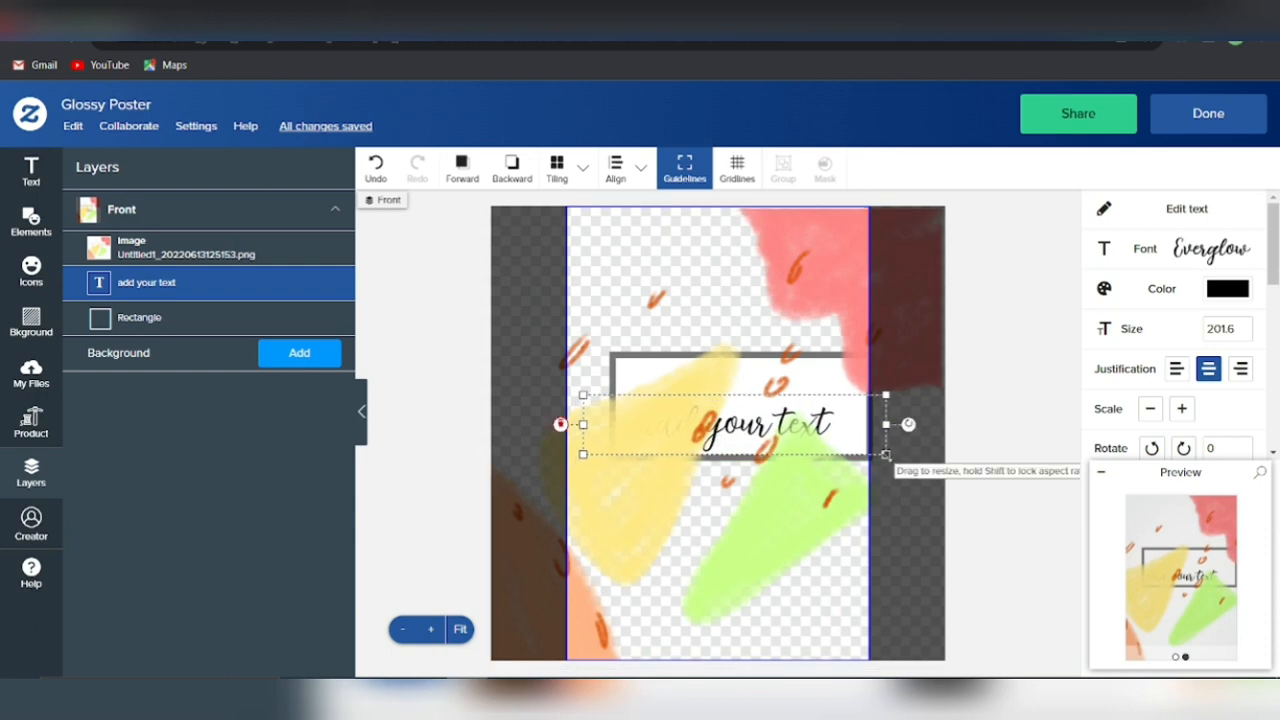
mouse_move(886, 454)
left_mouse_down()
mouse_move(930, 462)
mouse_move(864, 450)
left_mouse_up()
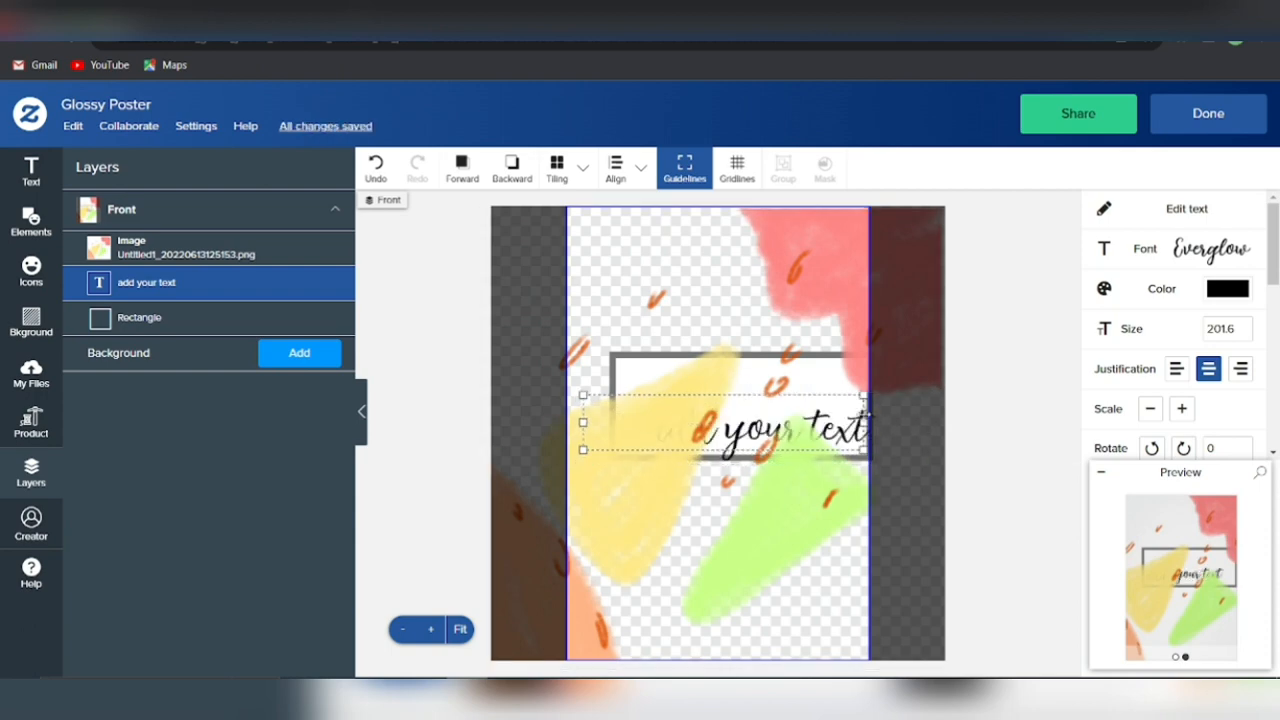
Restyle the covered text in the English Vivace font, trying light orange before setting its color to dark green.
left_click(1160, 300)
left_click(1173, 356)
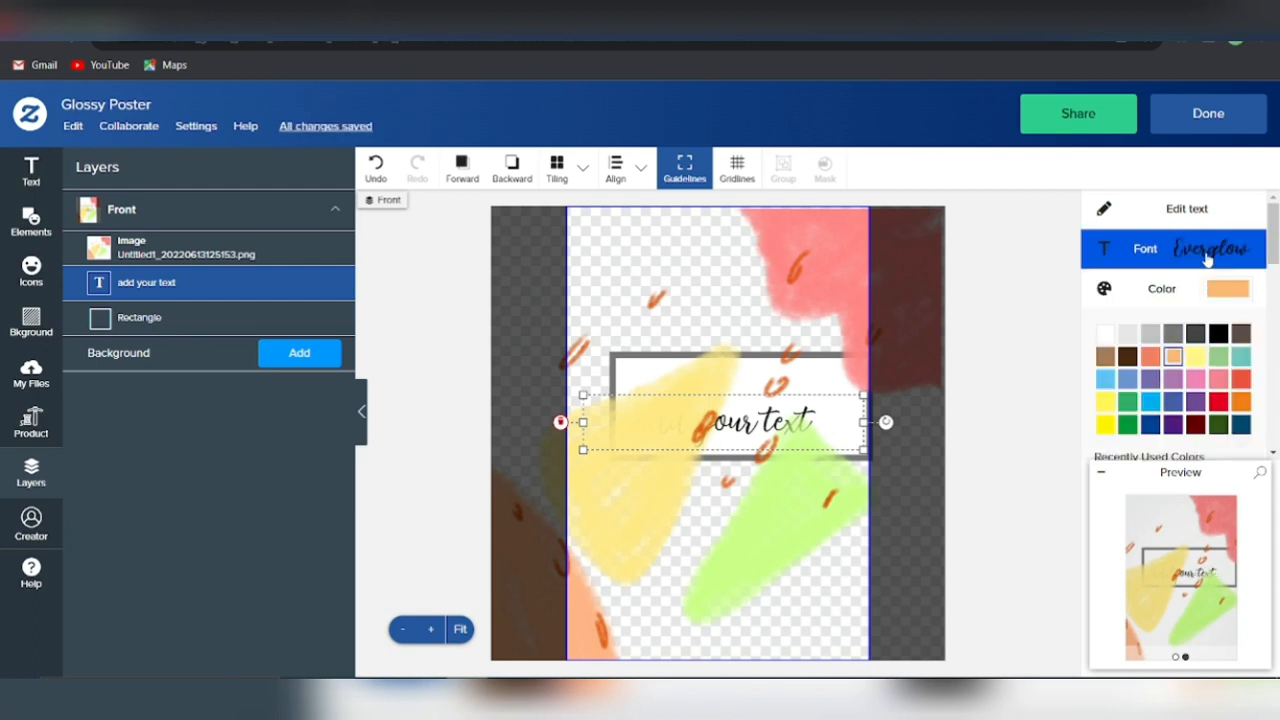
left_click(1207, 252)
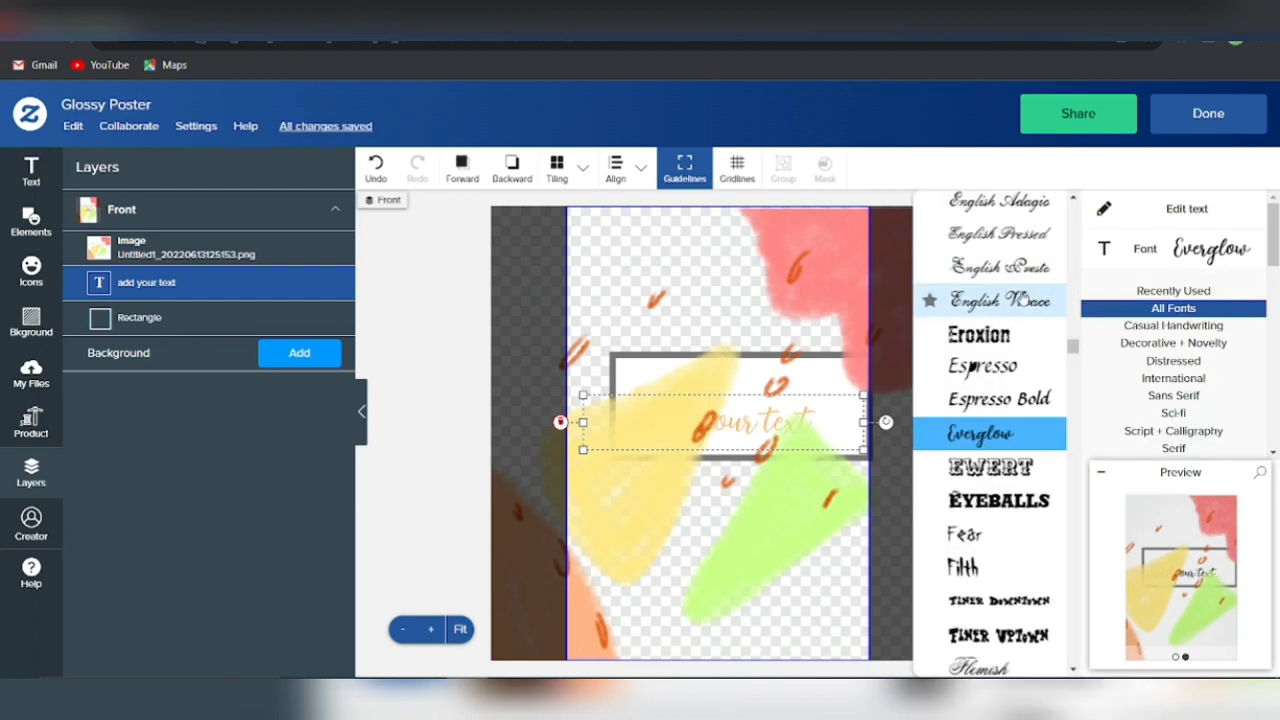
left_click(1022, 300)
left_click(1190, 260)
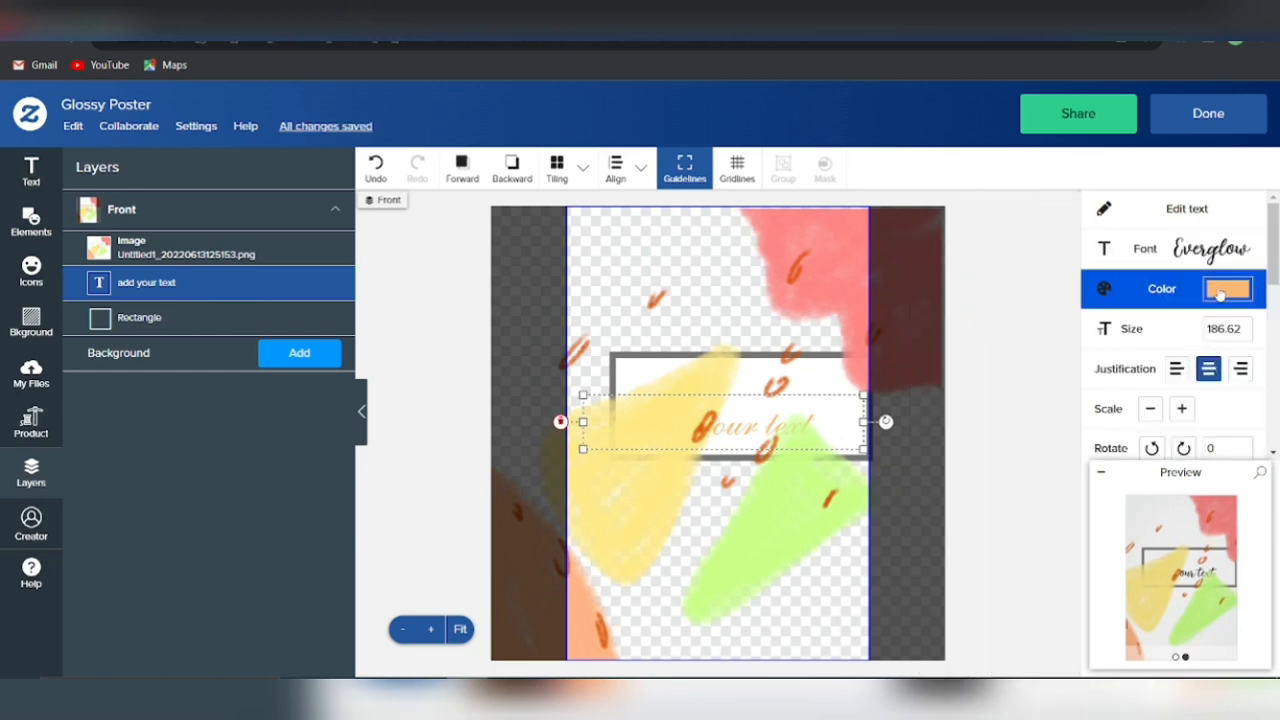
left_click(1219, 291)
left_click(1218, 424)
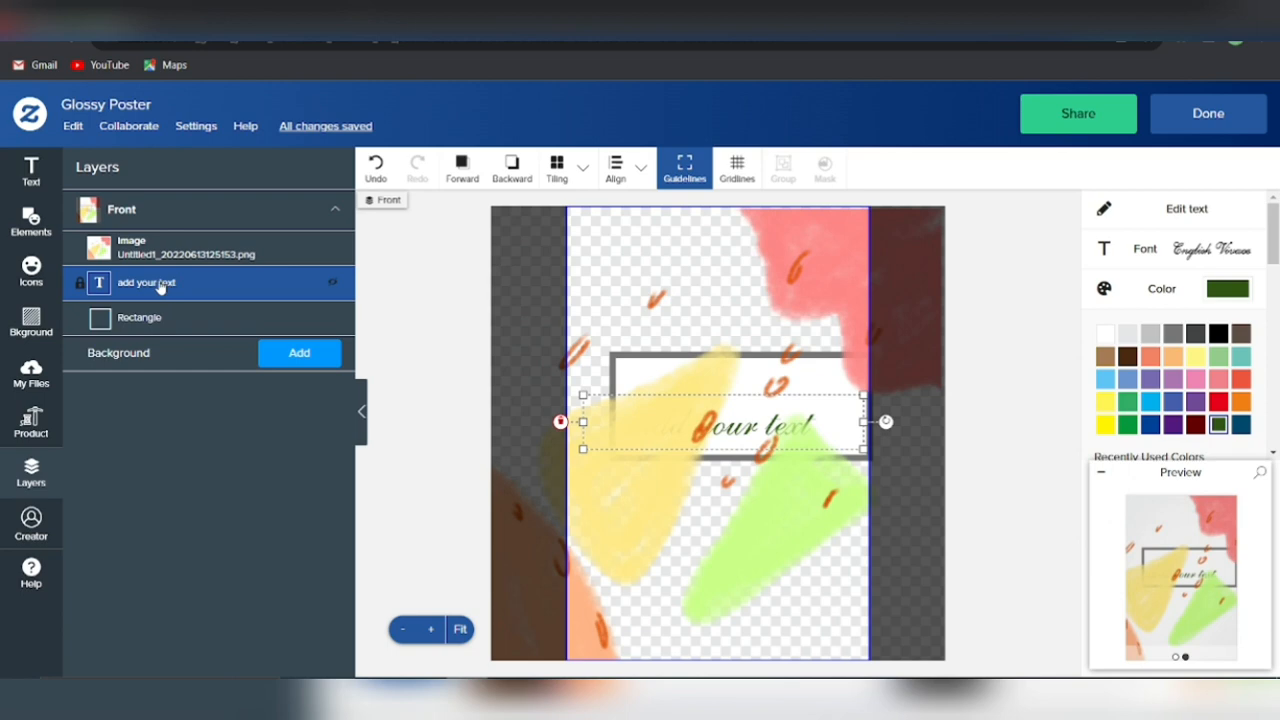
Add a new text reading "name here" and place it inside the rectangle above the existing text.
left_click(31, 170)
left_click(127, 198)
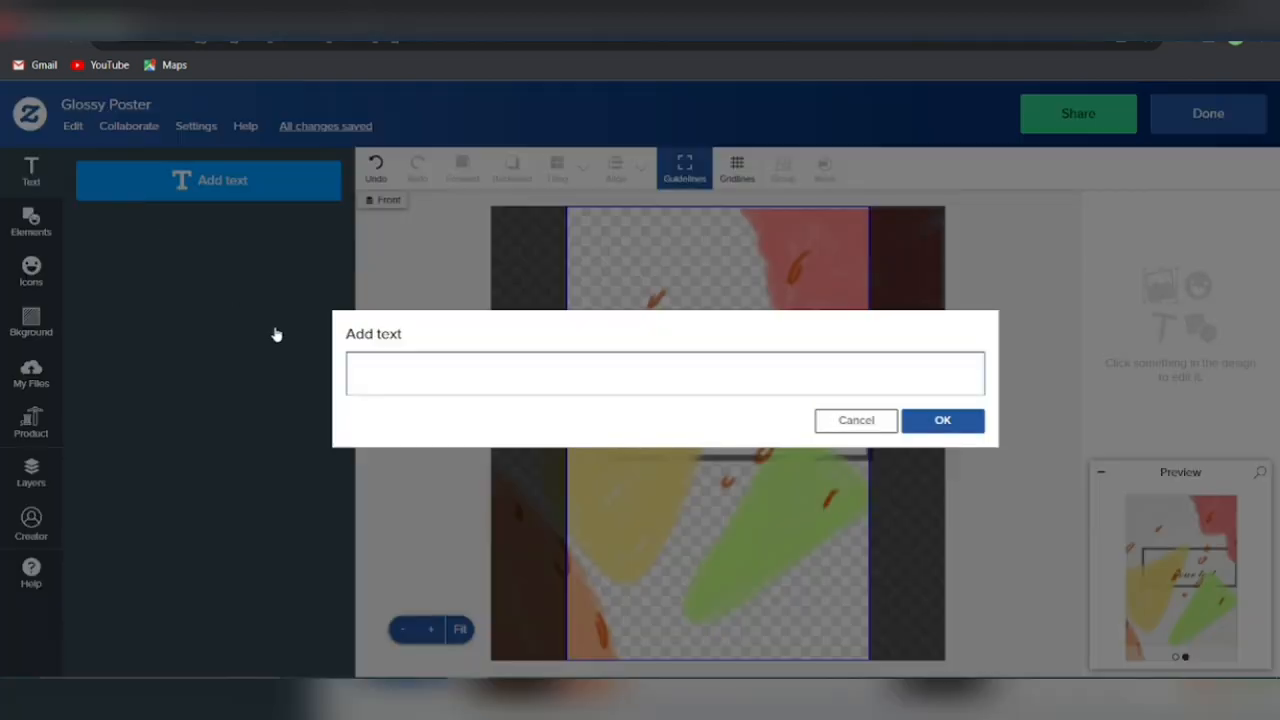
type("name here")
left_click(955, 425)
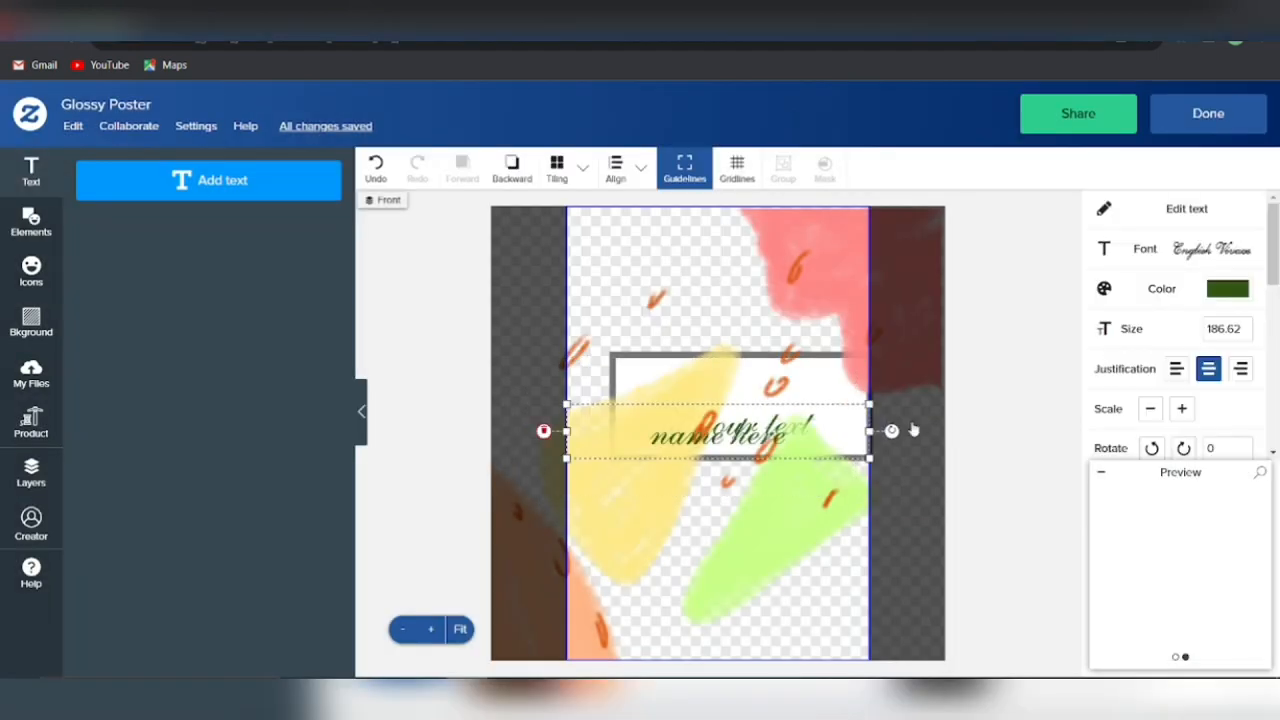
left_click_drag(745, 337, 746, 384)
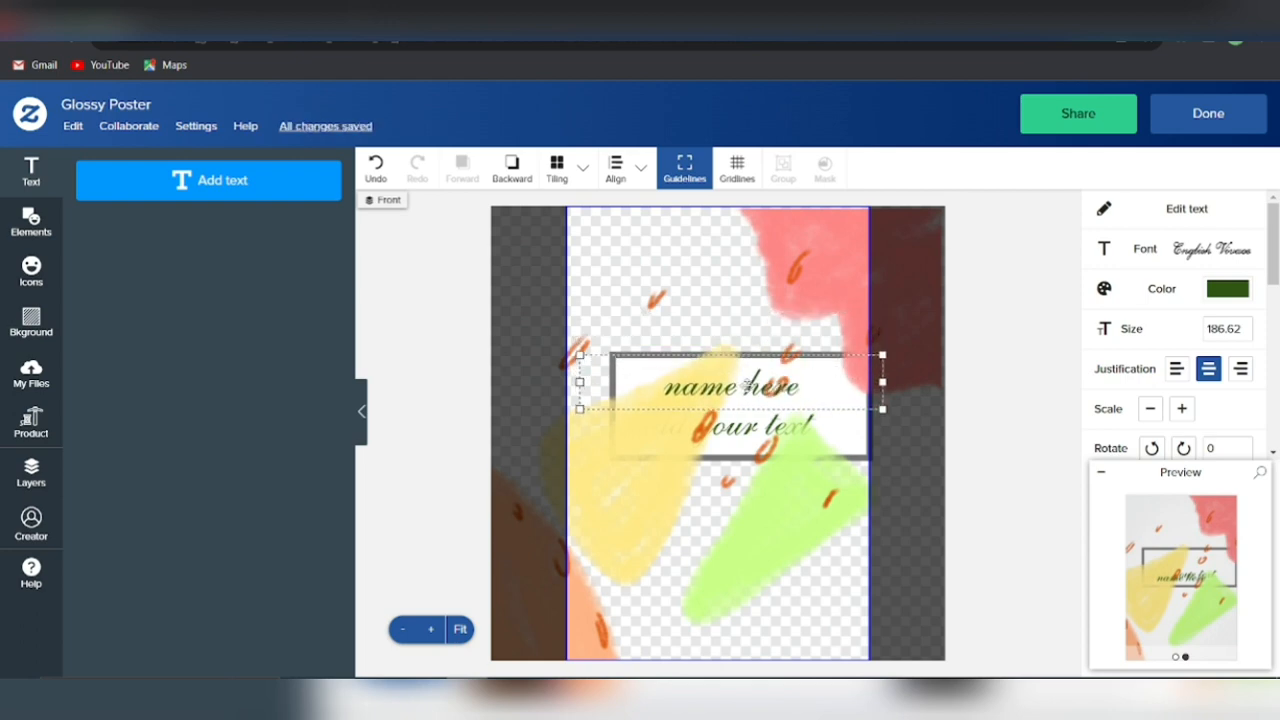
Add a line shape and position it between the two texts inside the rectangle.
left_click(31, 222)
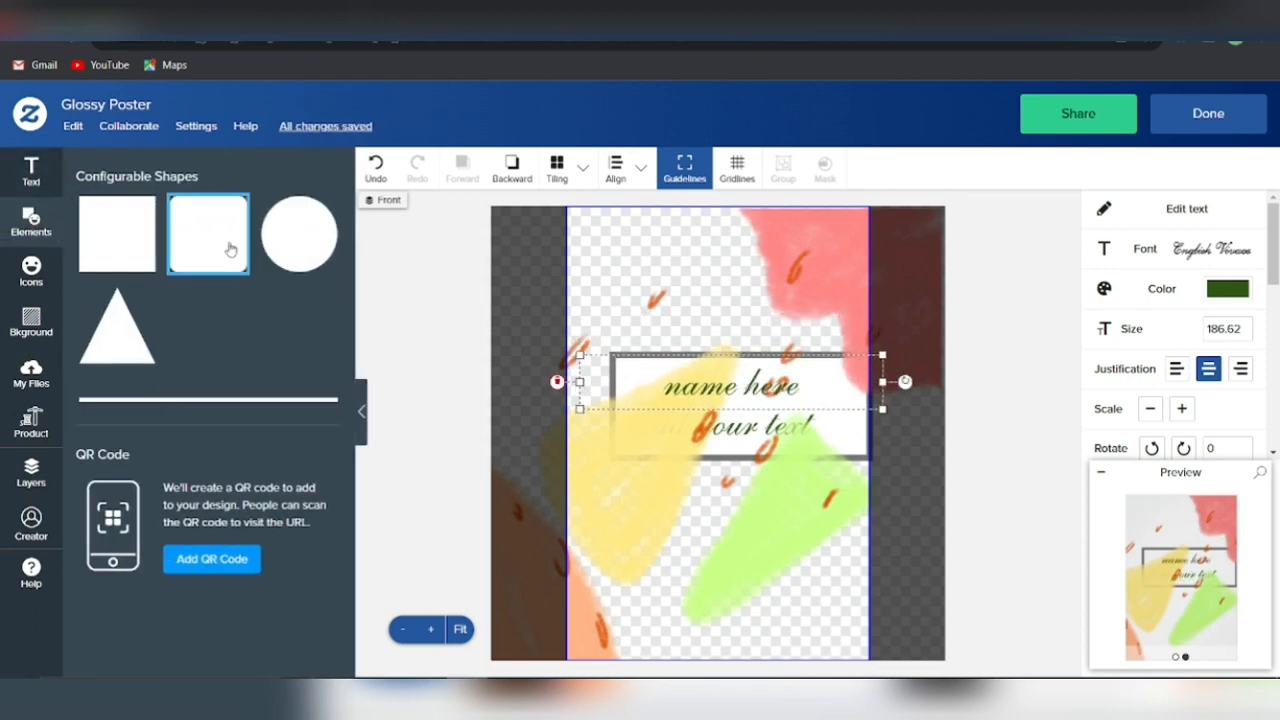
left_click(190, 398)
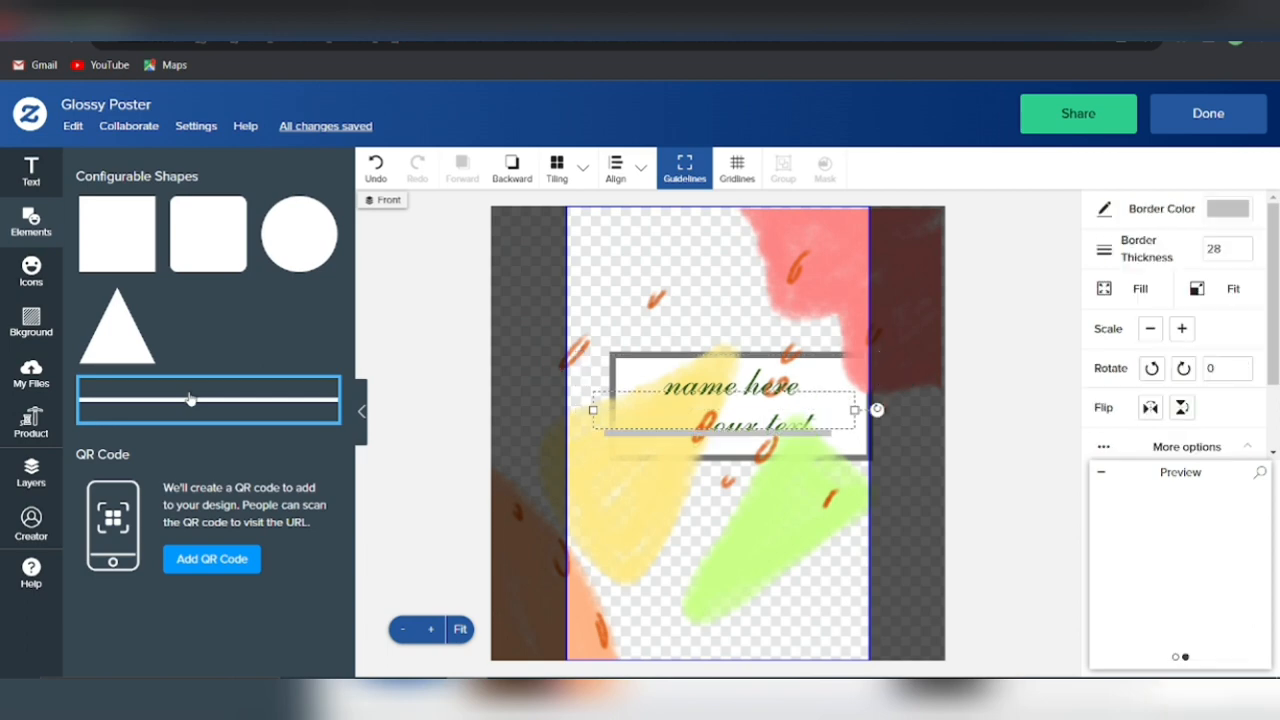
left_click_drag(645, 430, 655, 402)
Set the line's color to grey #767676 and extend its right end to the rectangle's right border.
left_click(1185, 209)
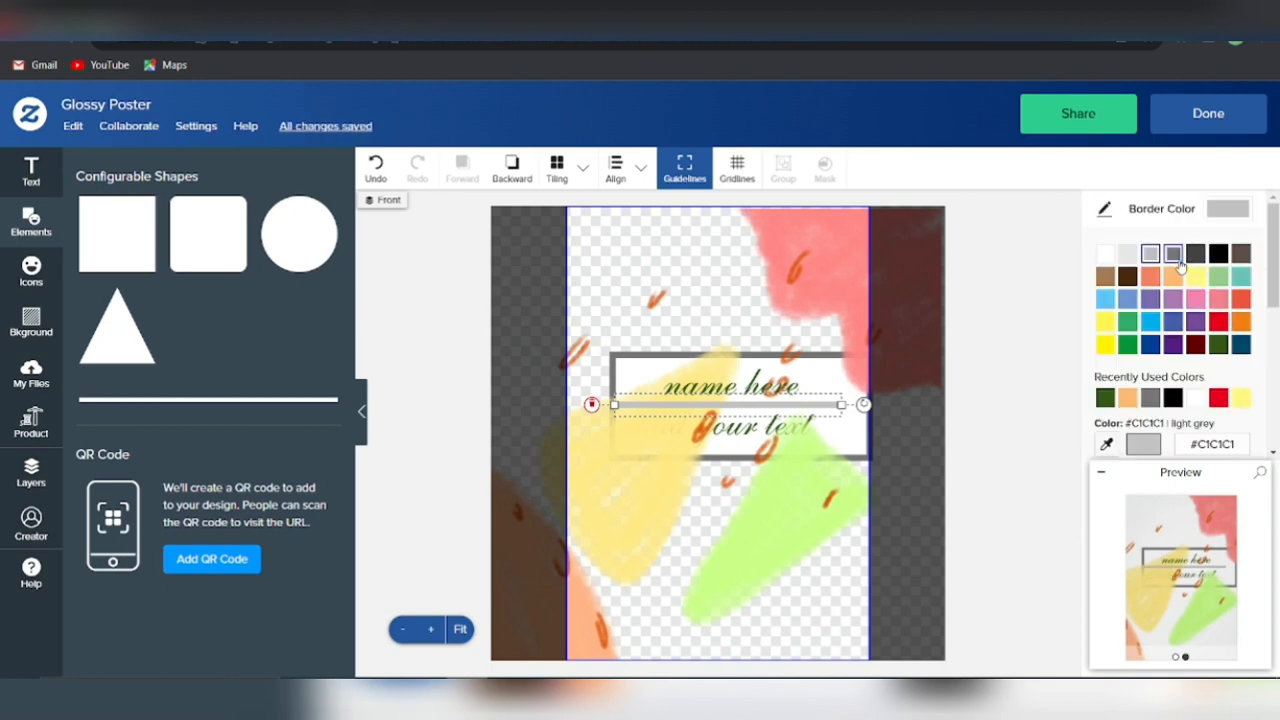
left_click(1175, 258)
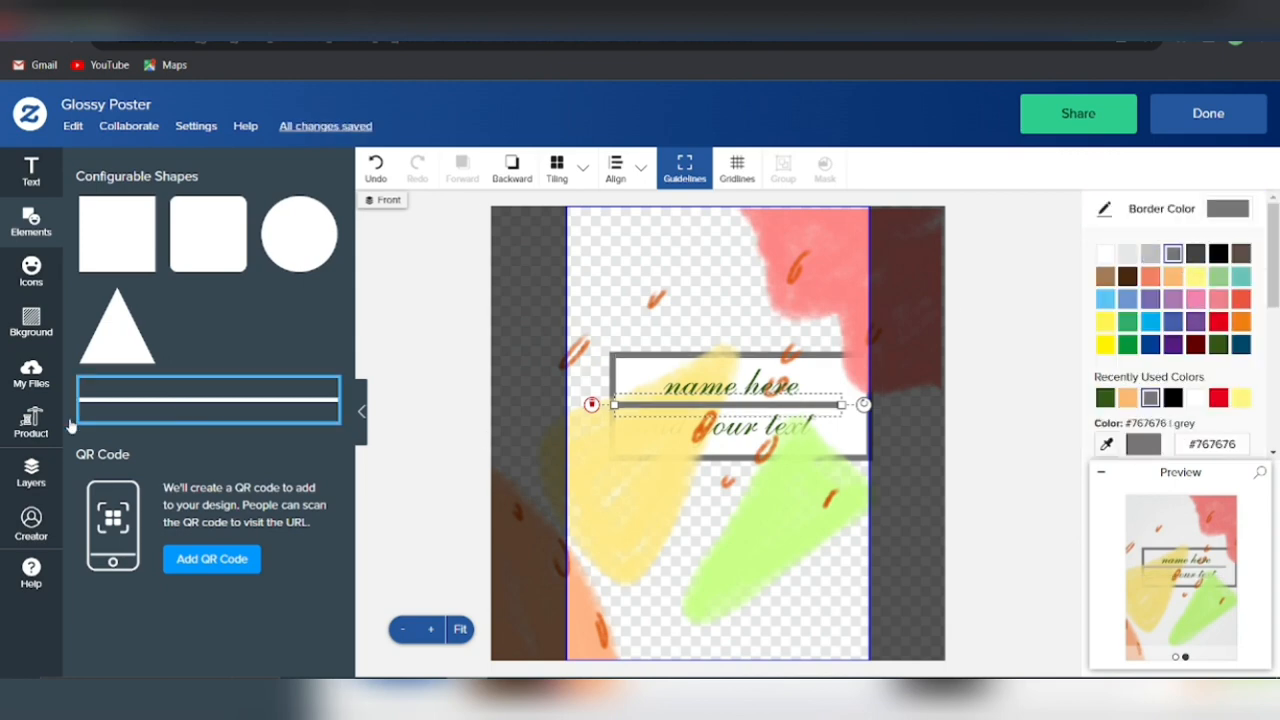
left_click(31, 484)
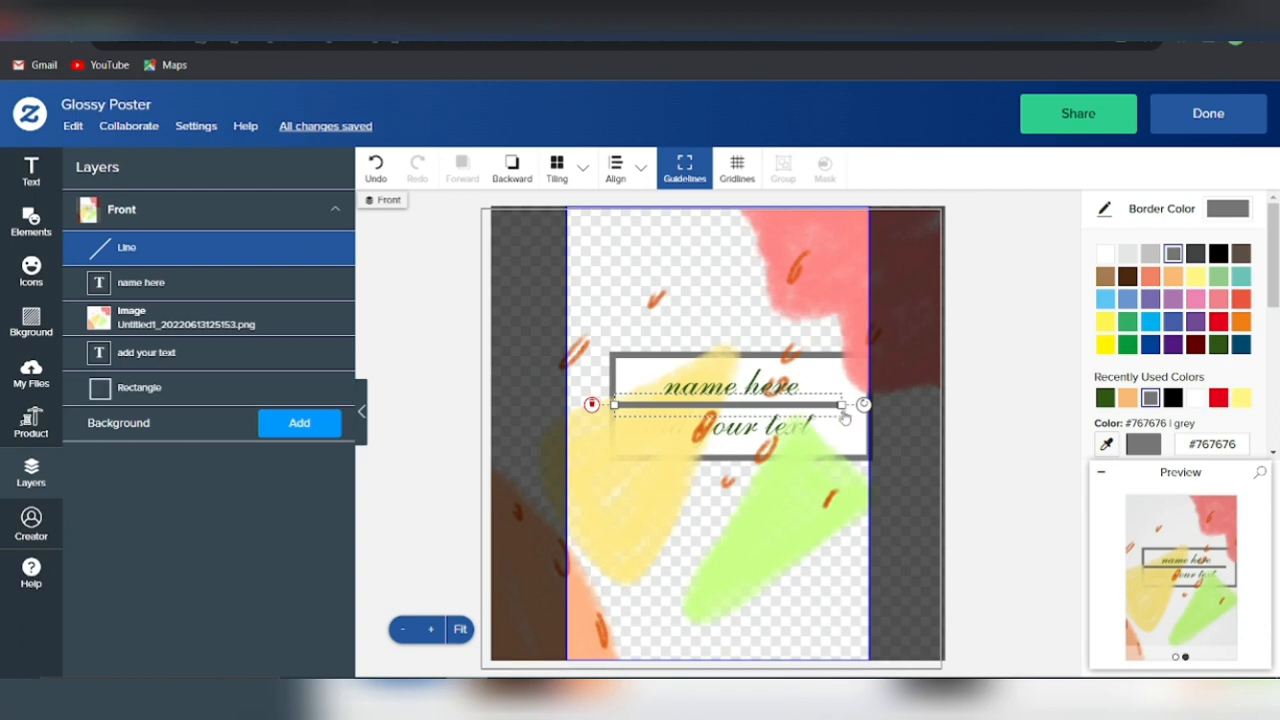
left_click_drag(842, 404, 872, 404)
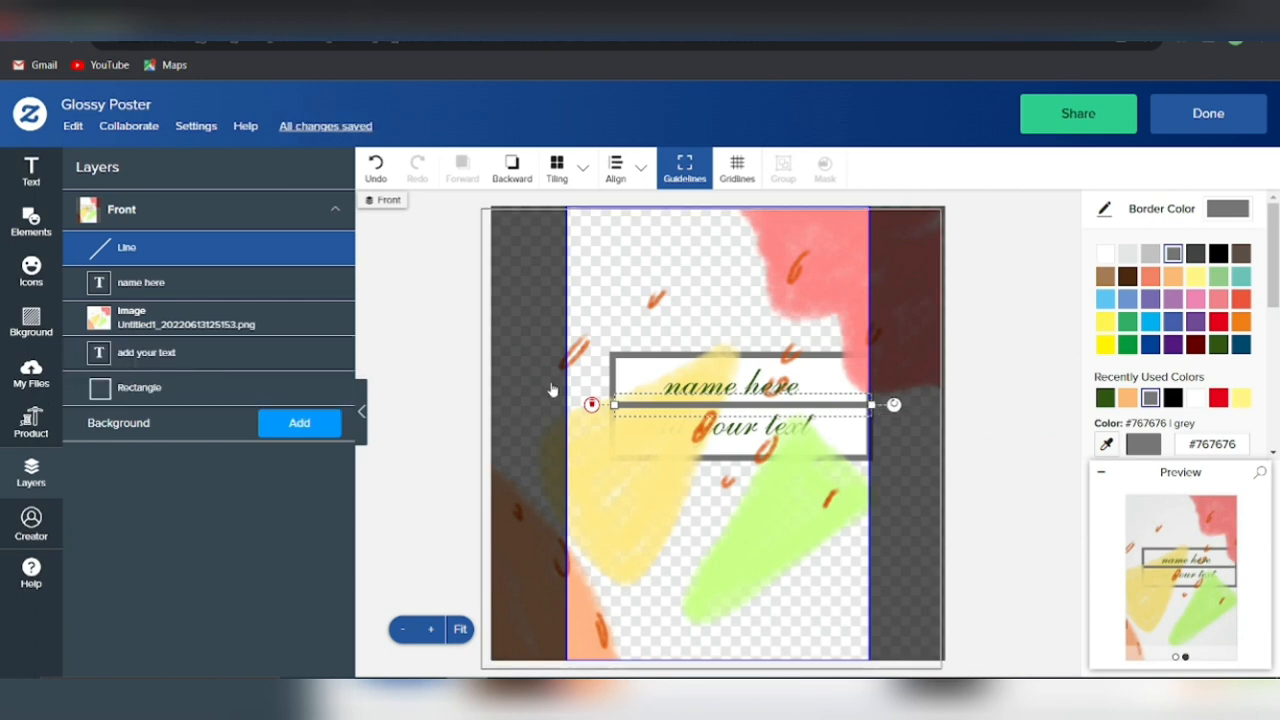
Shift the covered rectangle slightly down and the "add your text" layer slightly up to align them around the line.
left_click(228, 394)
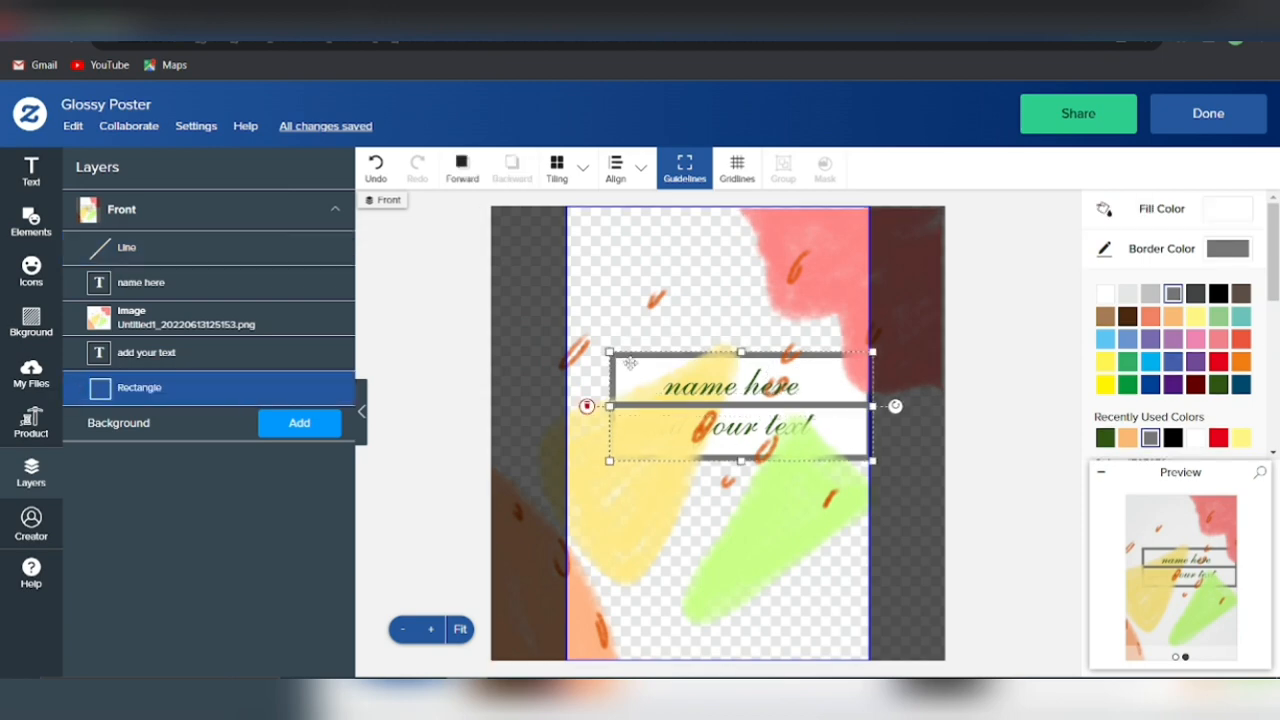
mouse_move(630, 362)
left_mouse_down()
mouse_move(621, 296)
mouse_move(630, 344)
mouse_move(787, 324)
mouse_move(743, 301)
mouse_move(620, 380)
mouse_move(658, 376)
mouse_move(629, 368)
left_mouse_up()
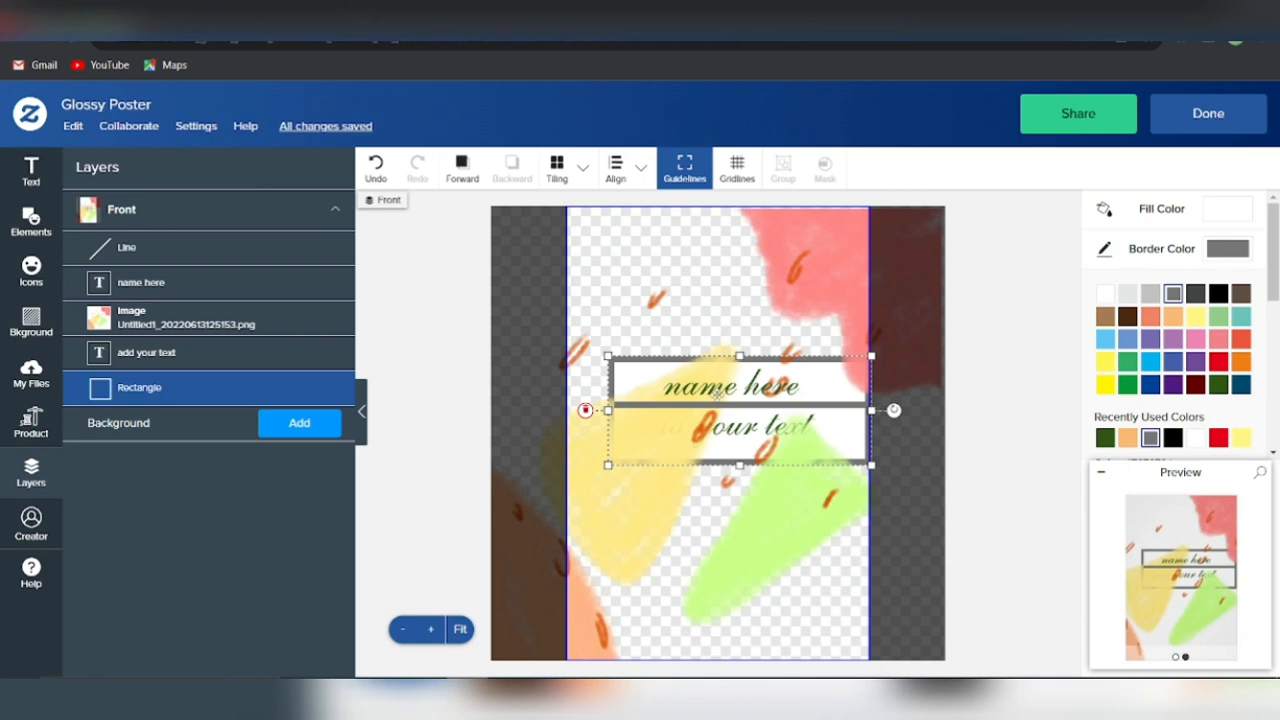
left_click(206, 354)
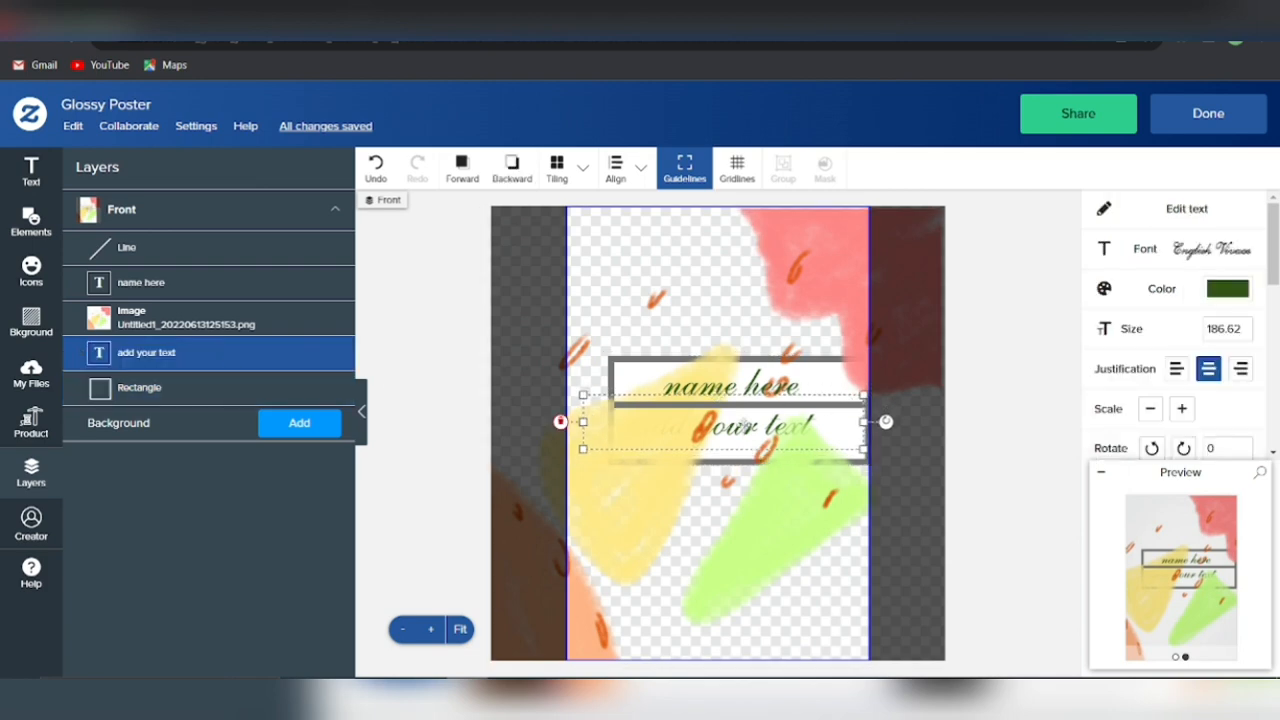
mouse_move(743, 426)
left_mouse_down()
mouse_move(741, 439)
mouse_move(746, 421)
left_mouse_up()
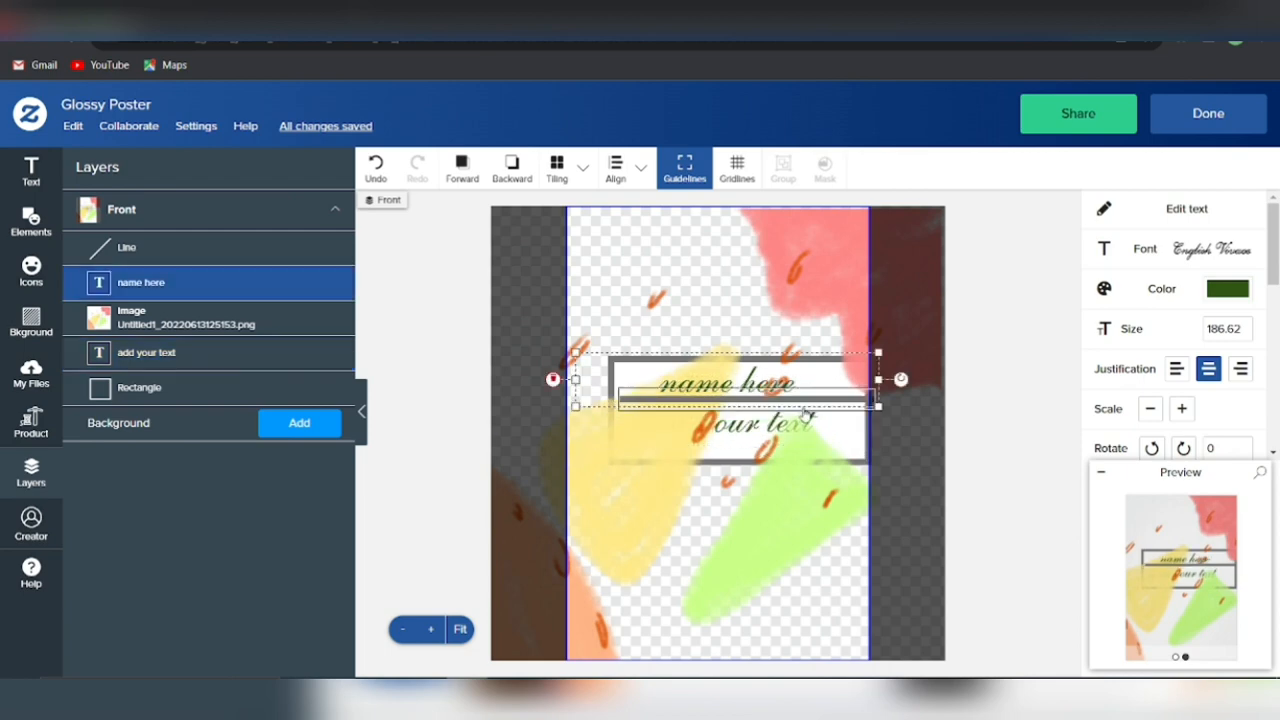